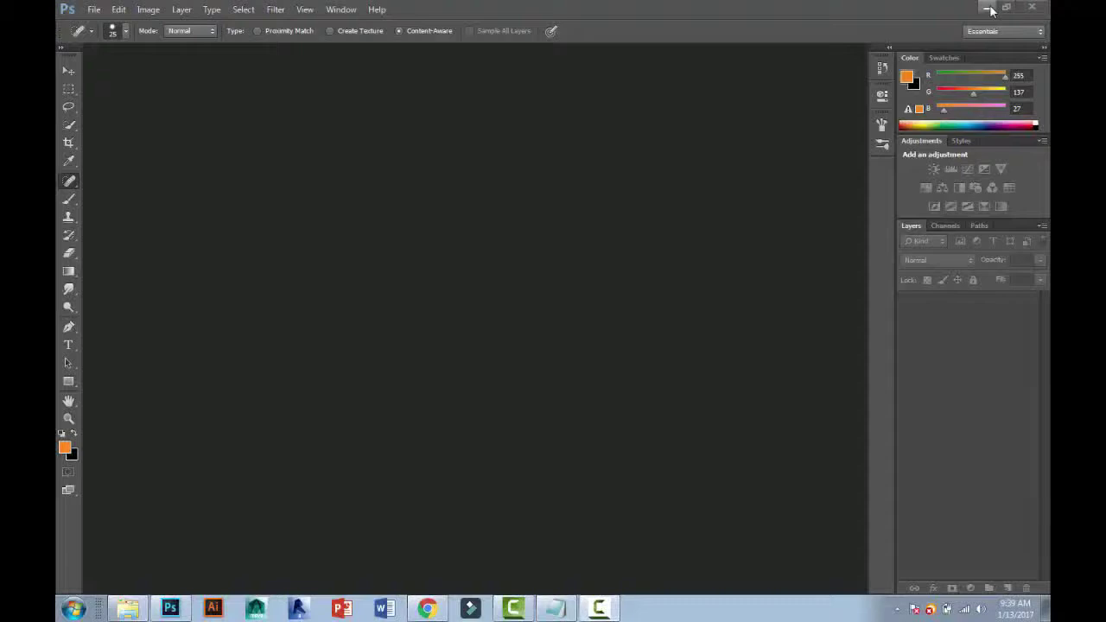
Step: Open pimple-on-face.jpg in Photoshop by dragging it from the desktop onto the taskbar button
click(988, 9)
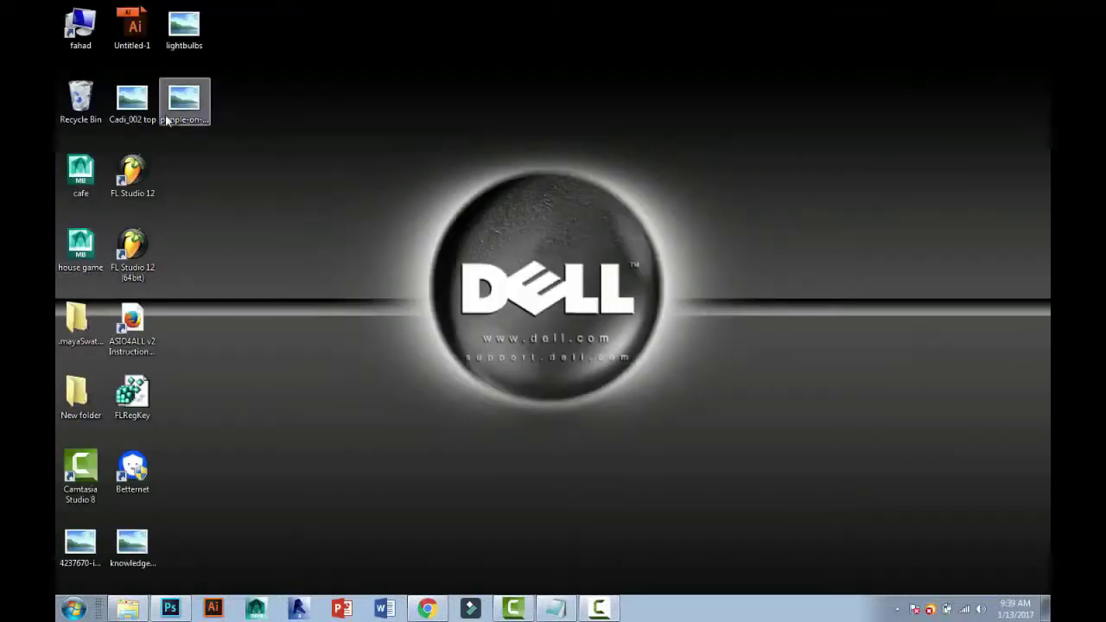
mouse_move(177, 110)
mouse_down()
mouse_move(167, 604)
mouse_move(366, 316)
mouse_up()
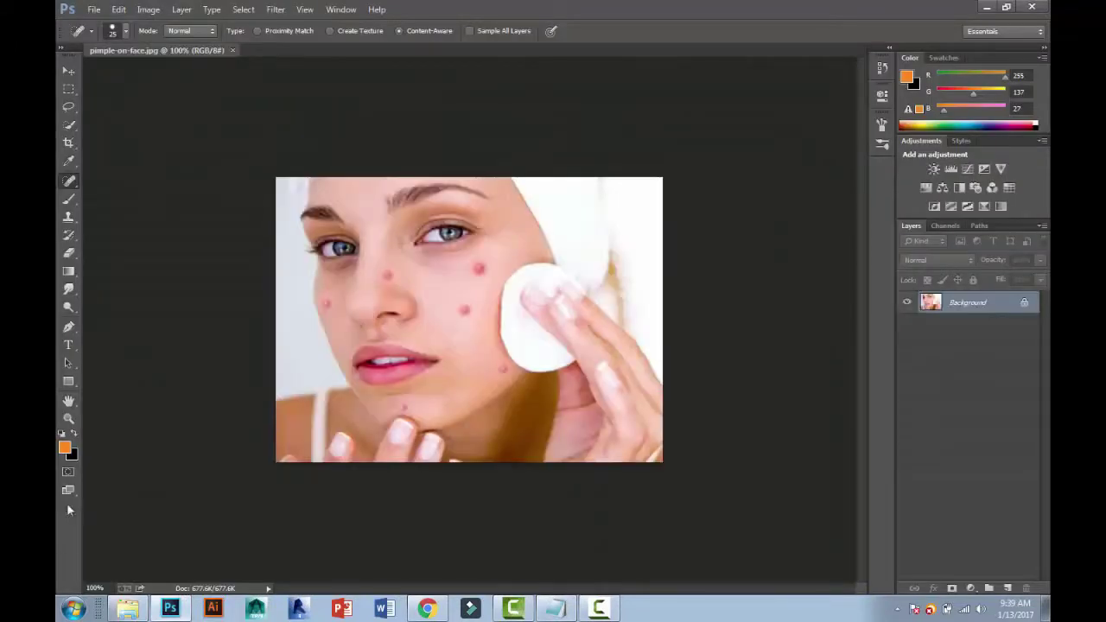
Step: Zoom to 200–300% to inspect the pimples, then duplicate Background as Layer 1 with Ctrl+J
key(z)
click(435, 402)
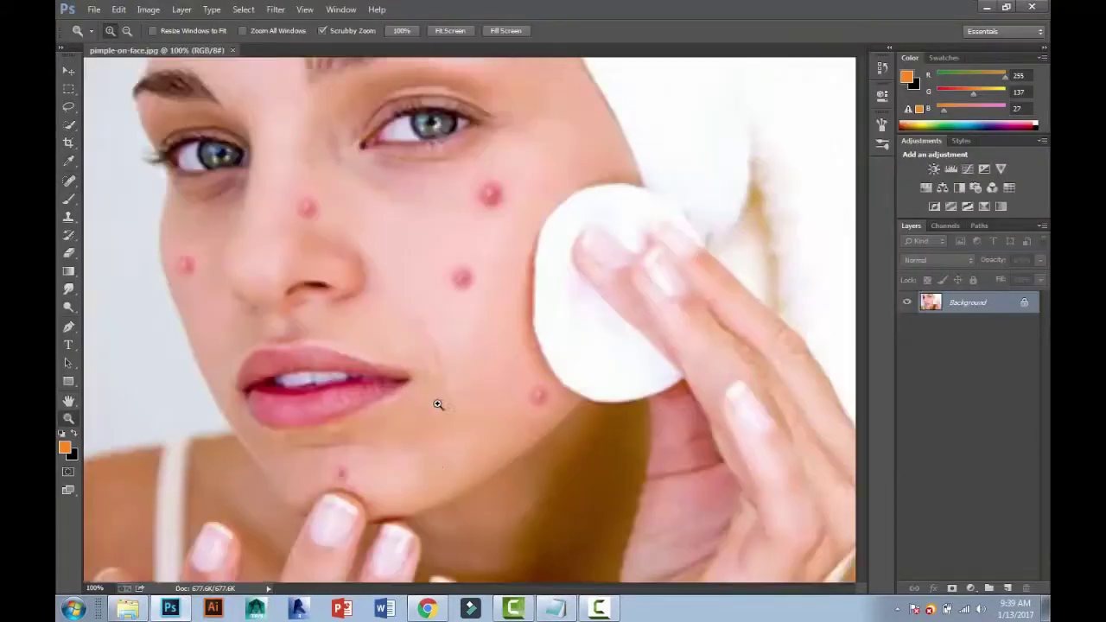
scroll(652, 329, up, 1)
scroll(652, 330, up, 1)
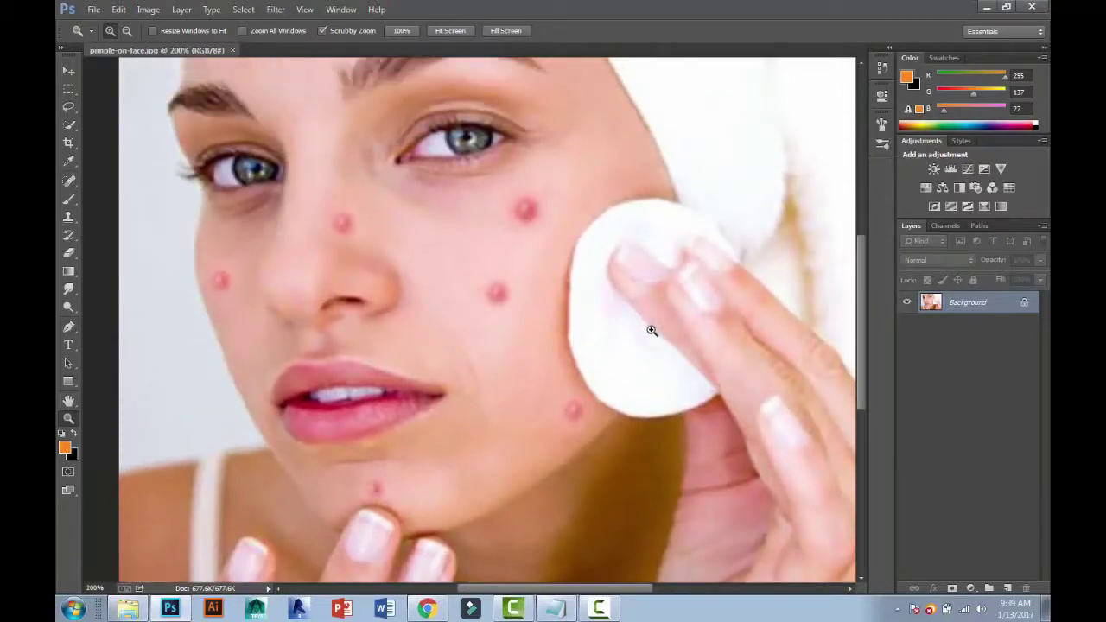
click(628, 330)
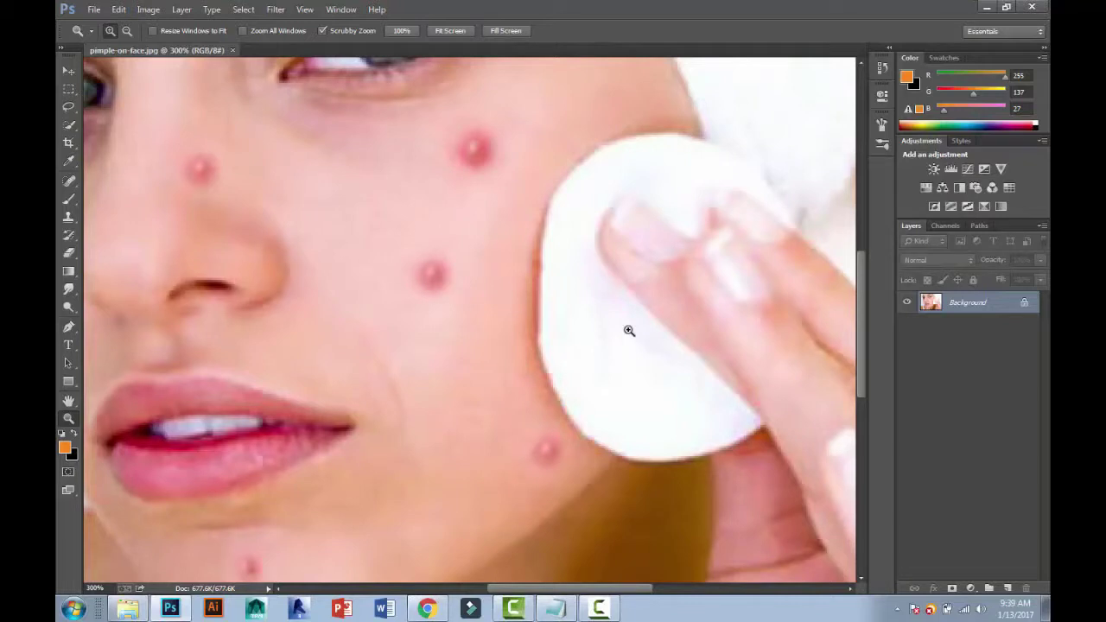
alt+click(629, 330)
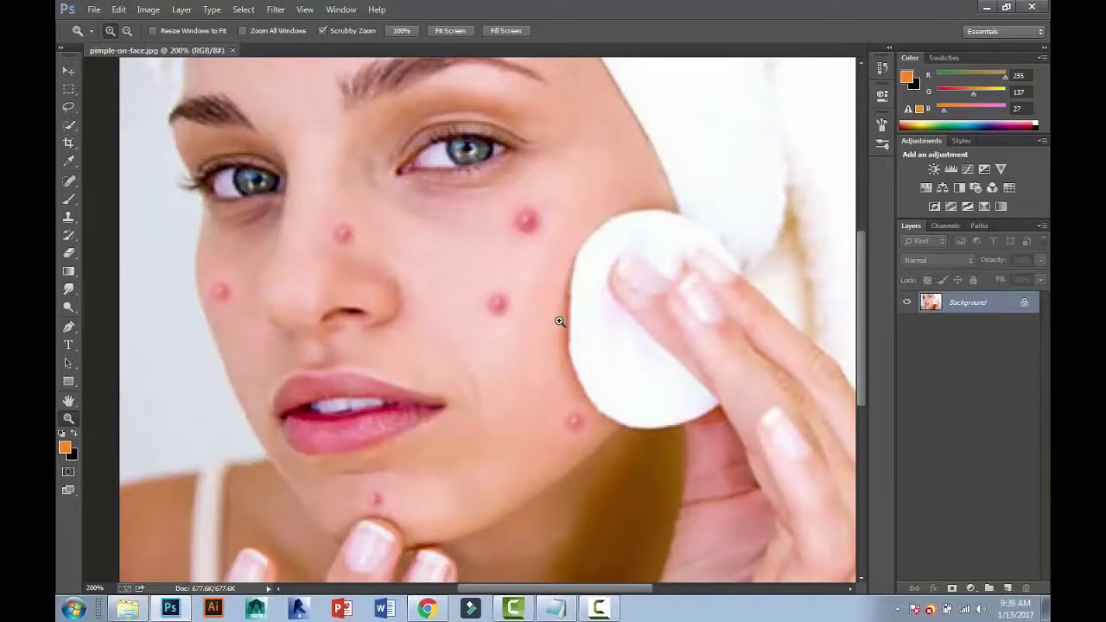
key(ctrl+j)
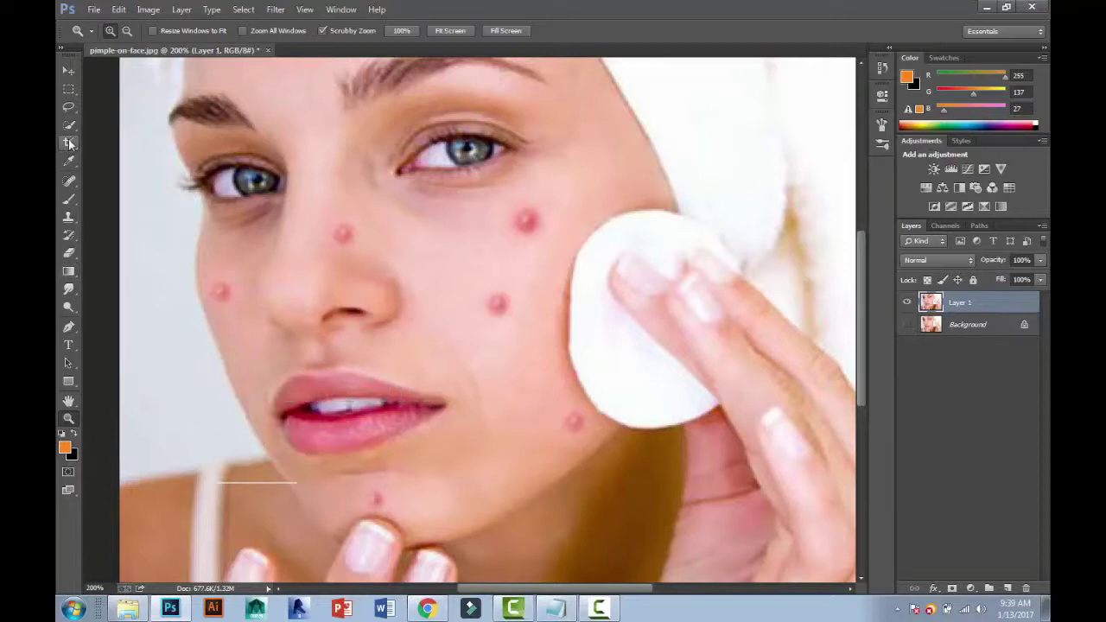
Step: With a smaller Spot Healing Brush, heal the cheek pimple near the cotton pad
click(70, 180)
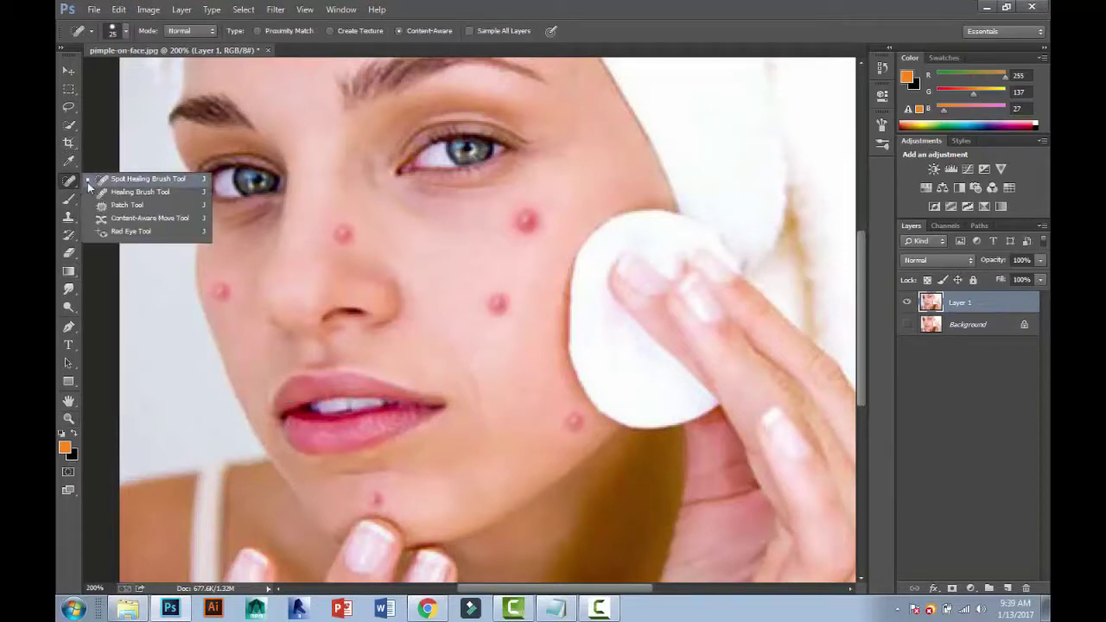
click(114, 180)
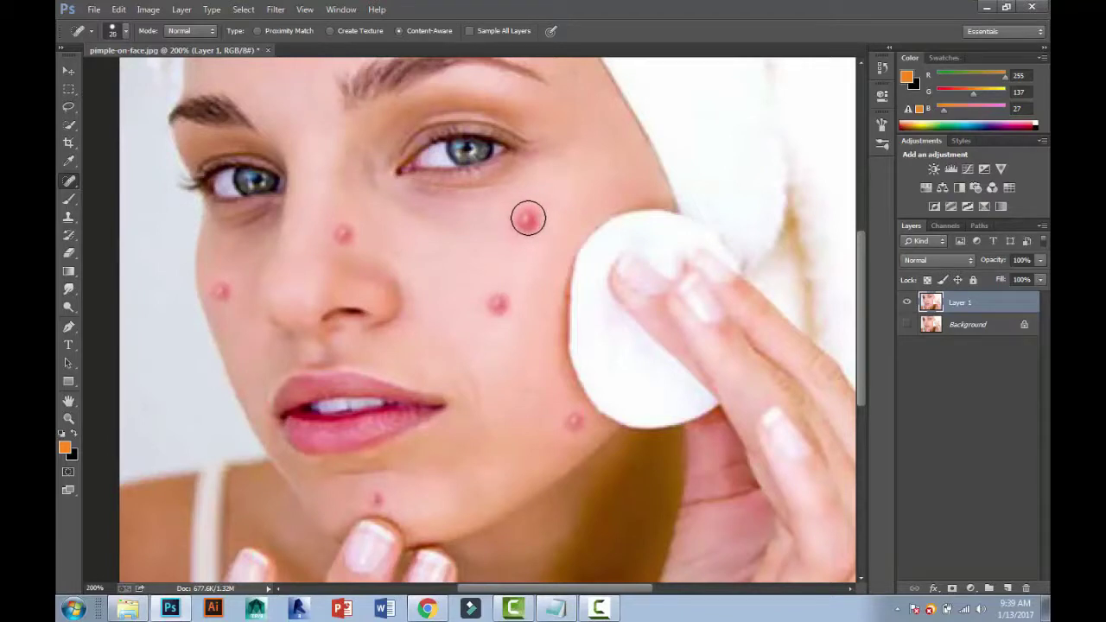
key(bracketleft)
click(527, 220)
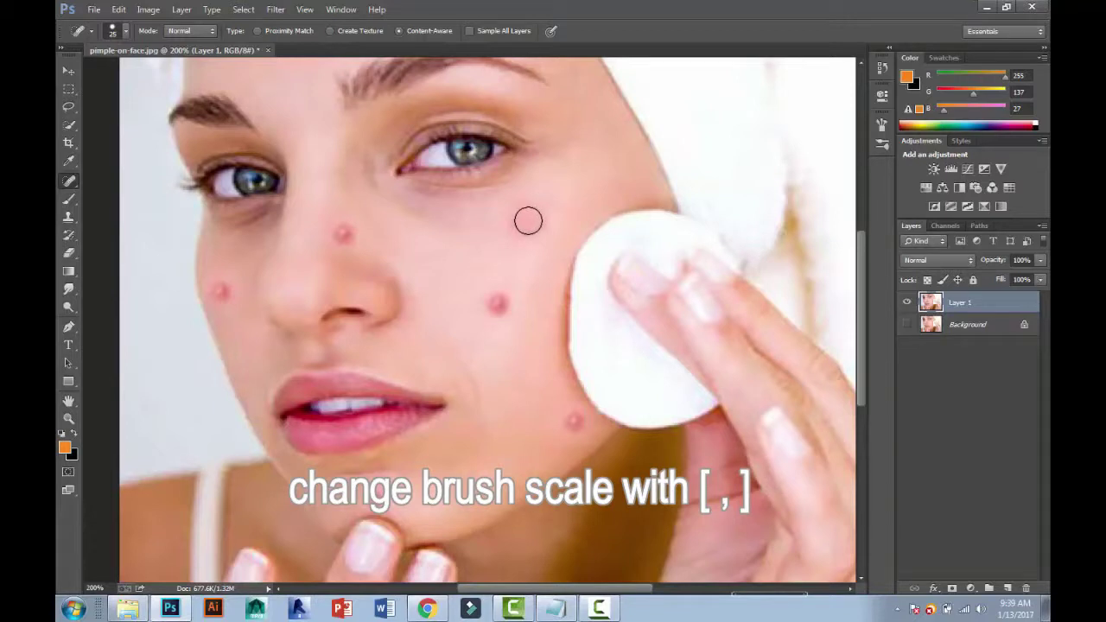
click(527, 219)
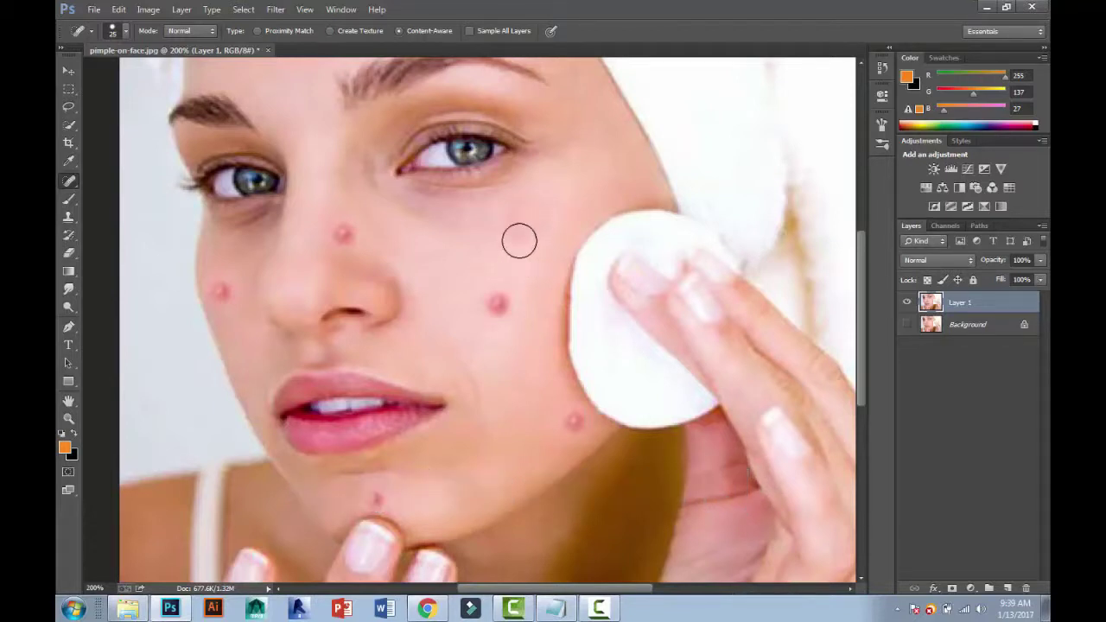
click(525, 220)
Step: Enlarge the brush to 30 and heal pimples on cheeks, jaw, chin and nose bridge
key(bracketright)
click(528, 226)
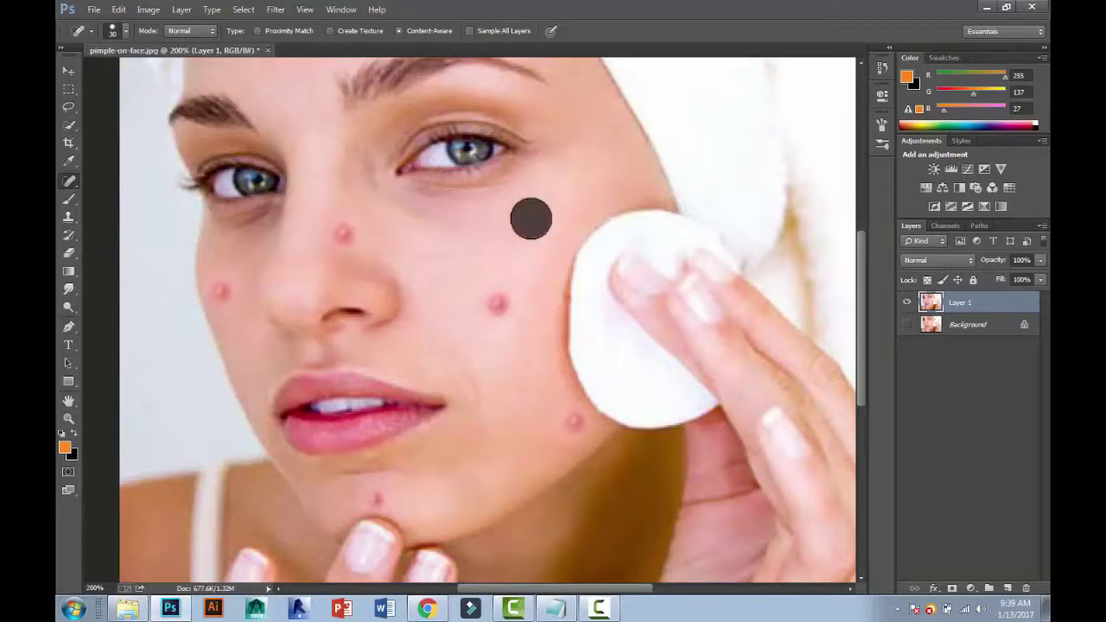
click(499, 314)
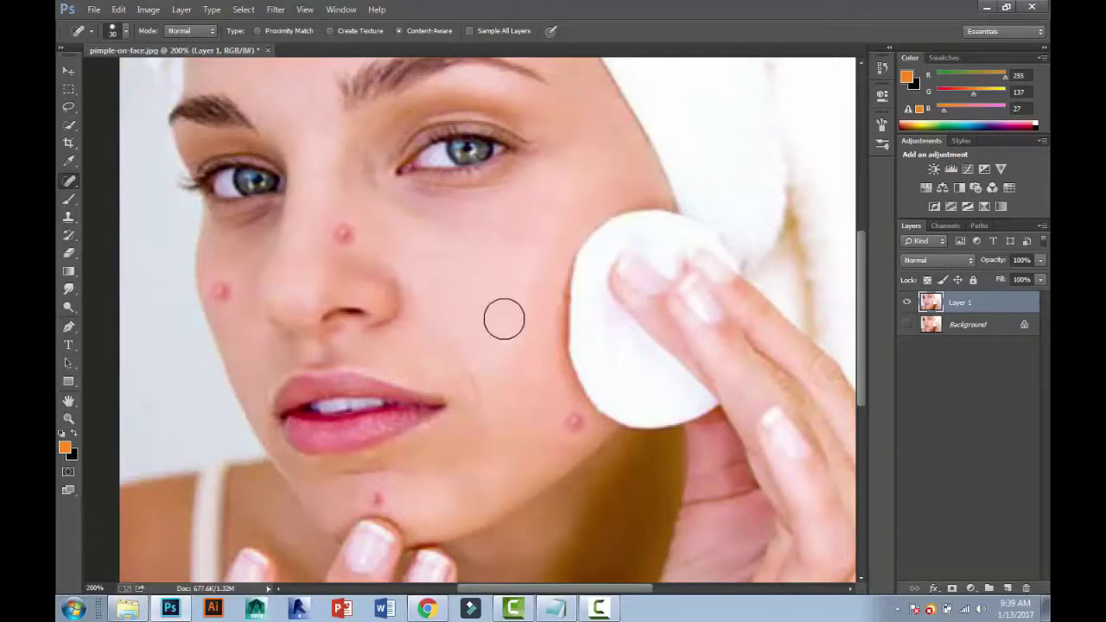
click(578, 426)
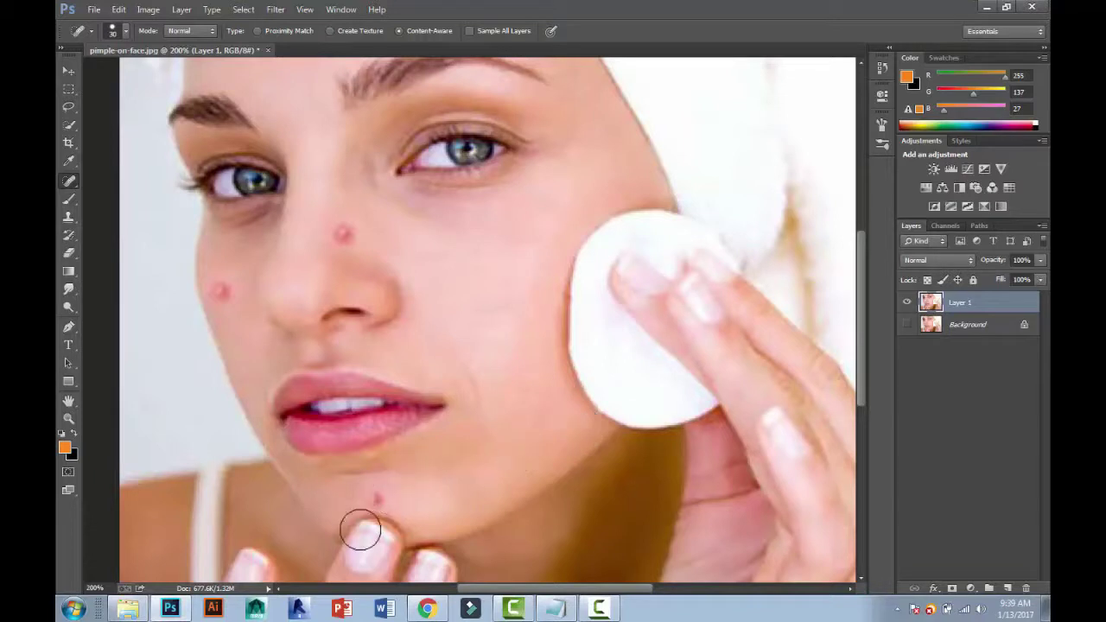
click(370, 491)
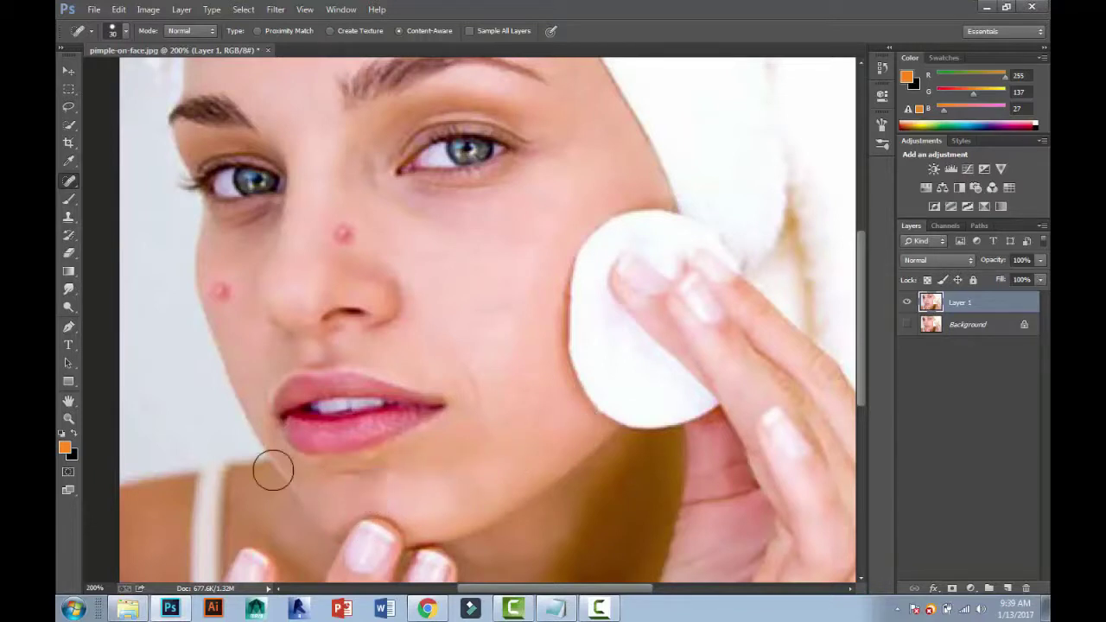
click(223, 291)
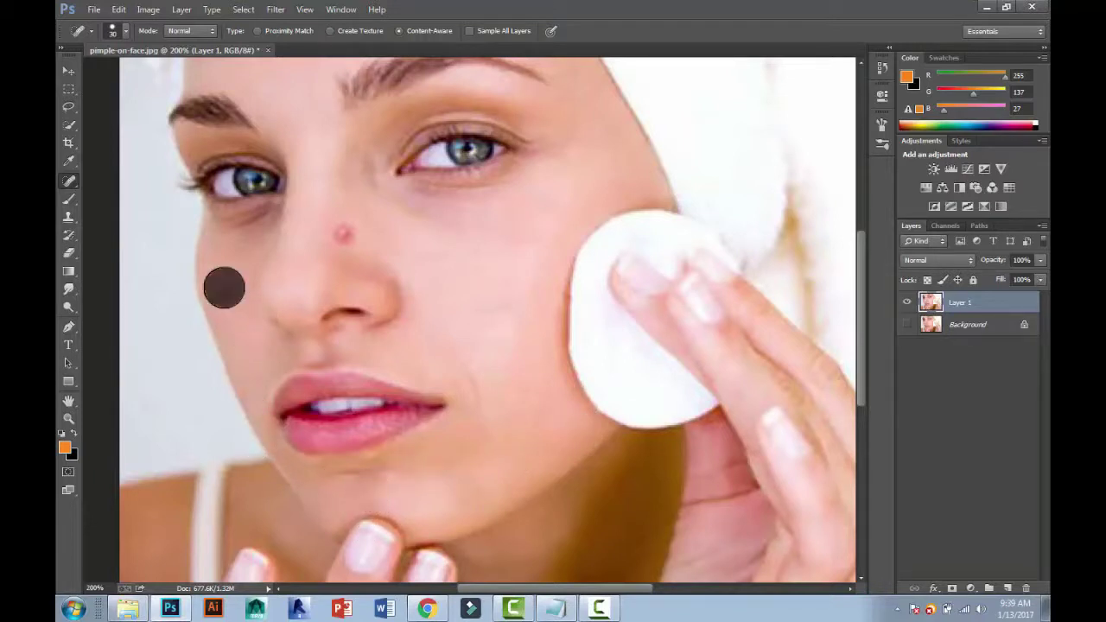
click(337, 231)
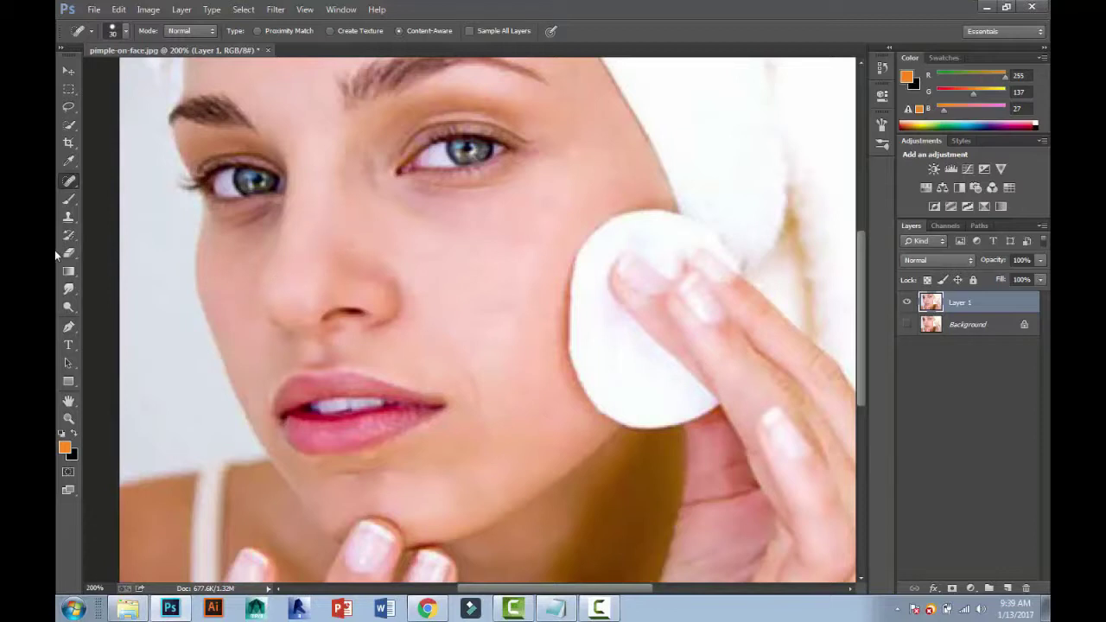
scroll(236, 257, up, 1)
scroll(239, 261, up, 2)
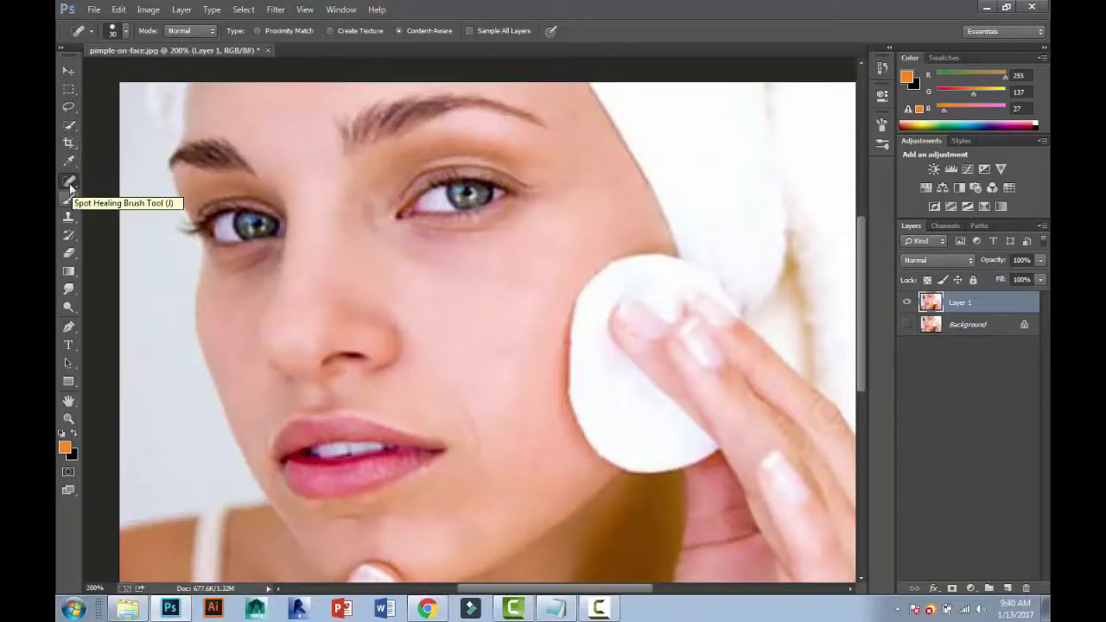
Step: Select the forehead, eye area and nose bridge skin with the Quick Selection tool
click(72, 115)
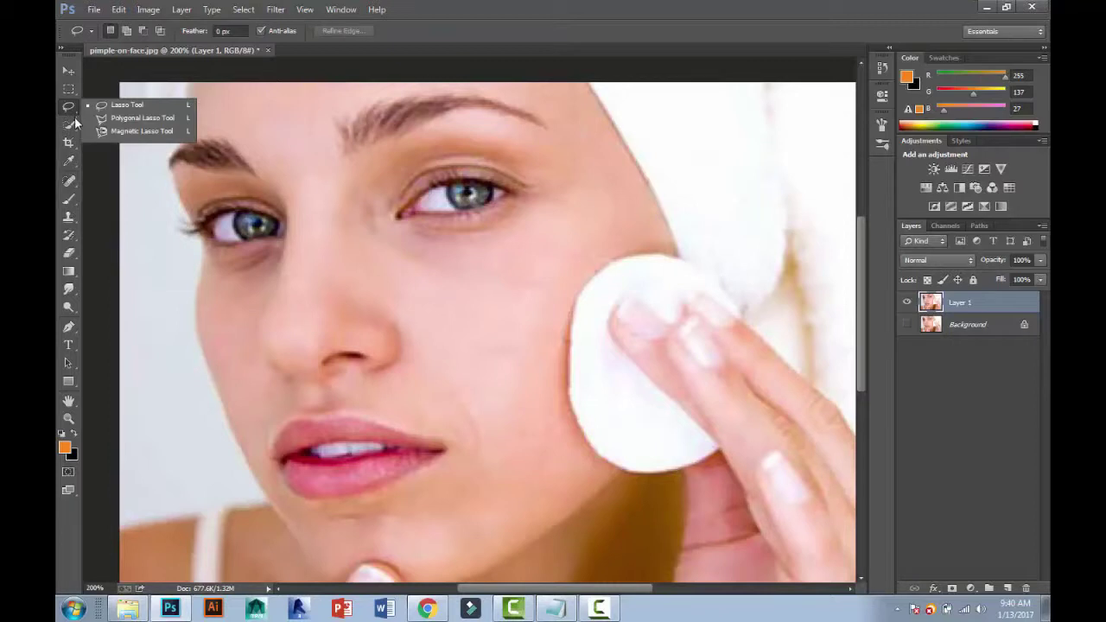
click(75, 125)
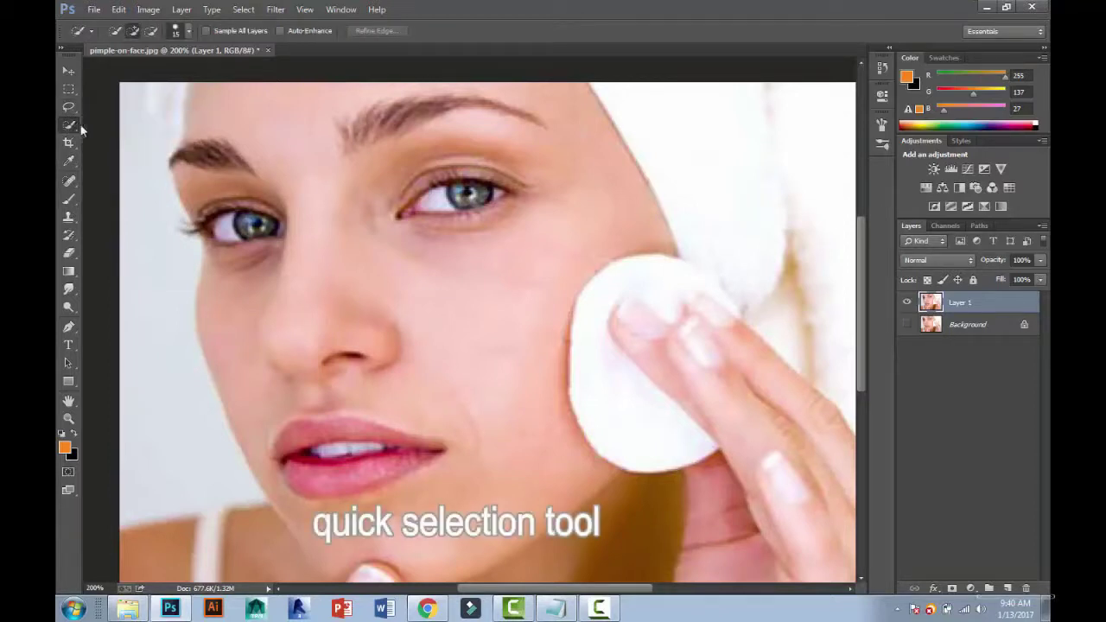
click(261, 97)
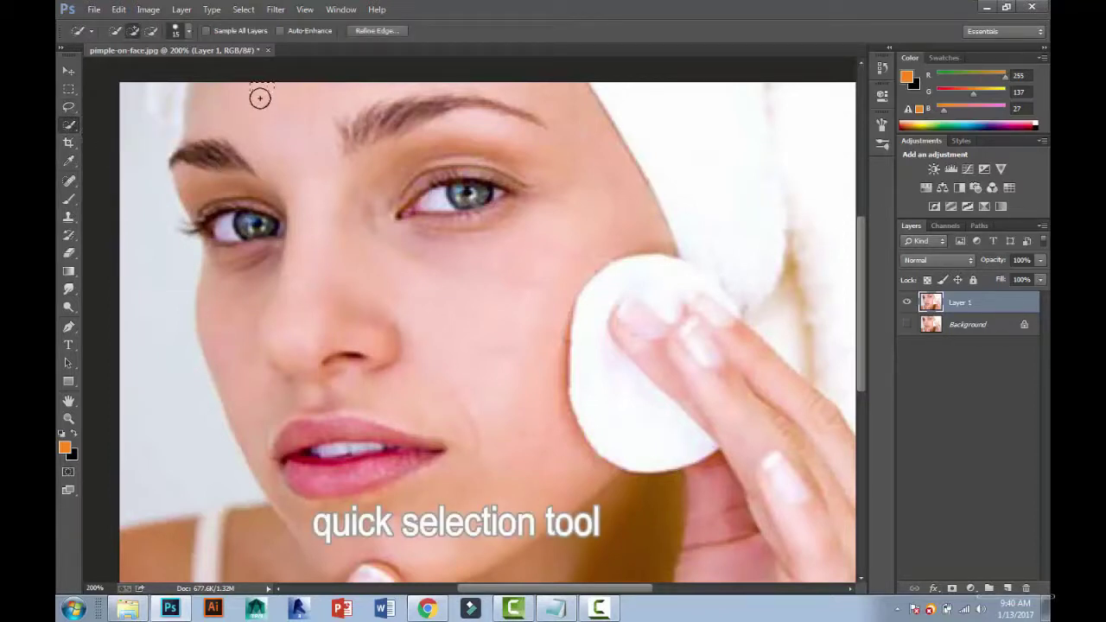
key(alt)
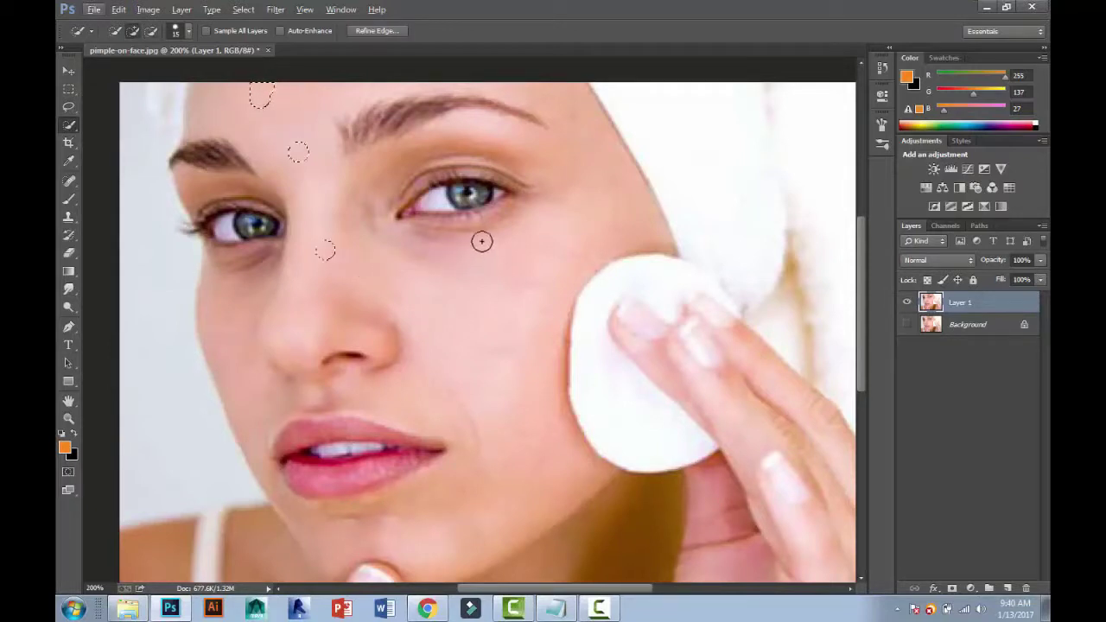
drag(329, 248, 388, 112)
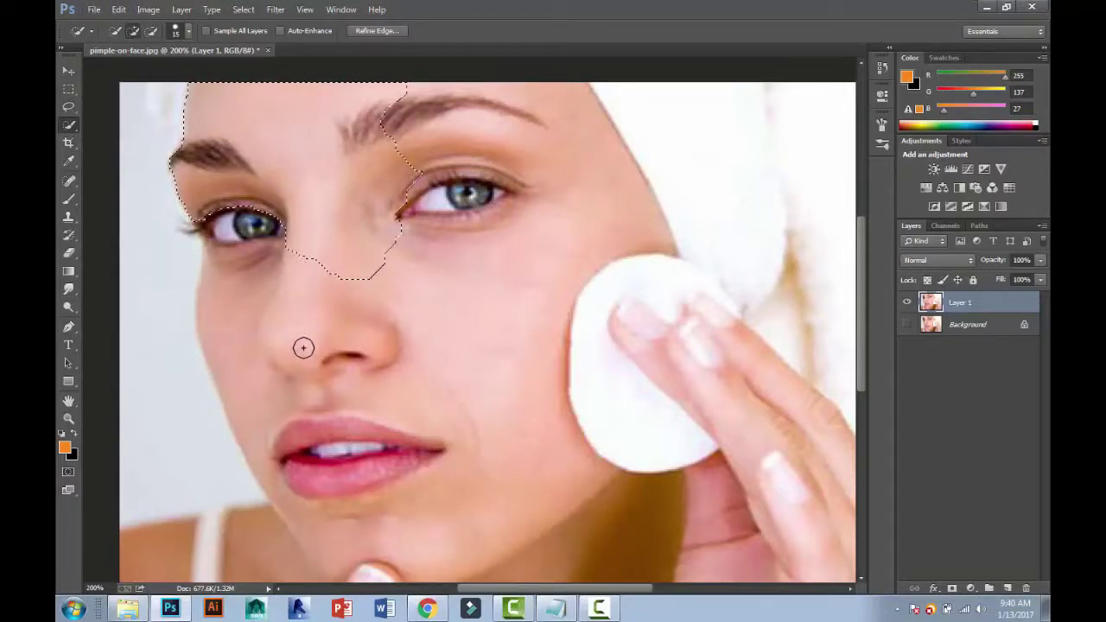
Step: Extend the selection down the cheek to the lips and over the right cheek and cotton pad
drag(303, 345, 320, 427)
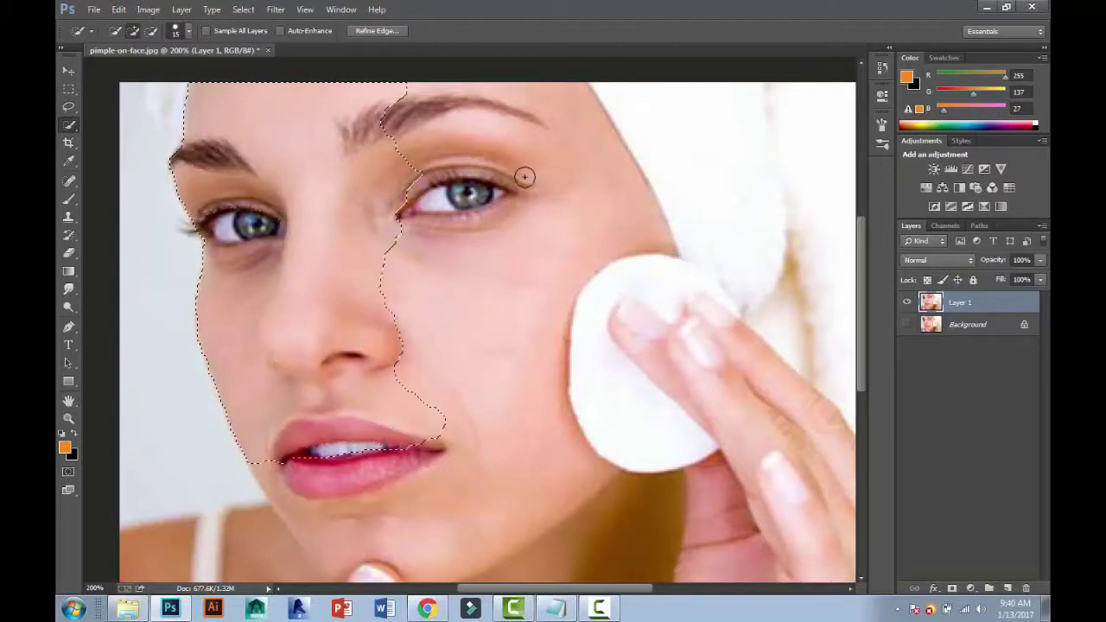
mouse_move(554, 150)
mouse_down()
mouse_move(525, 476)
mouse_move(420, 538)
mouse_move(363, 548)
mouse_move(310, 533)
mouse_up()
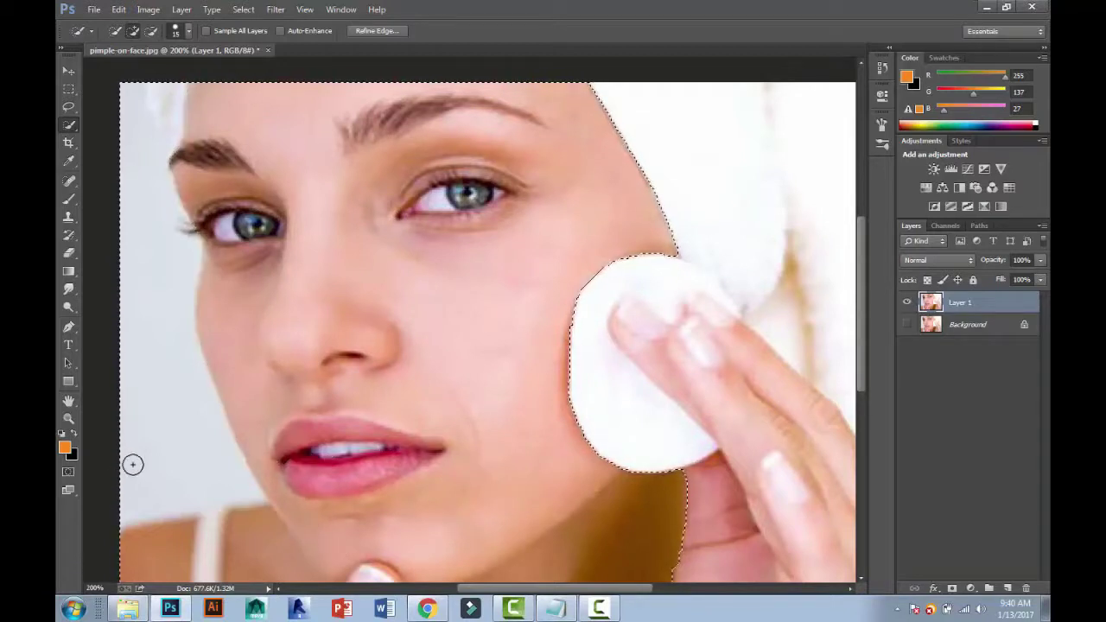
scroll(132, 462, down, 3)
scroll(132, 462, down, 2)
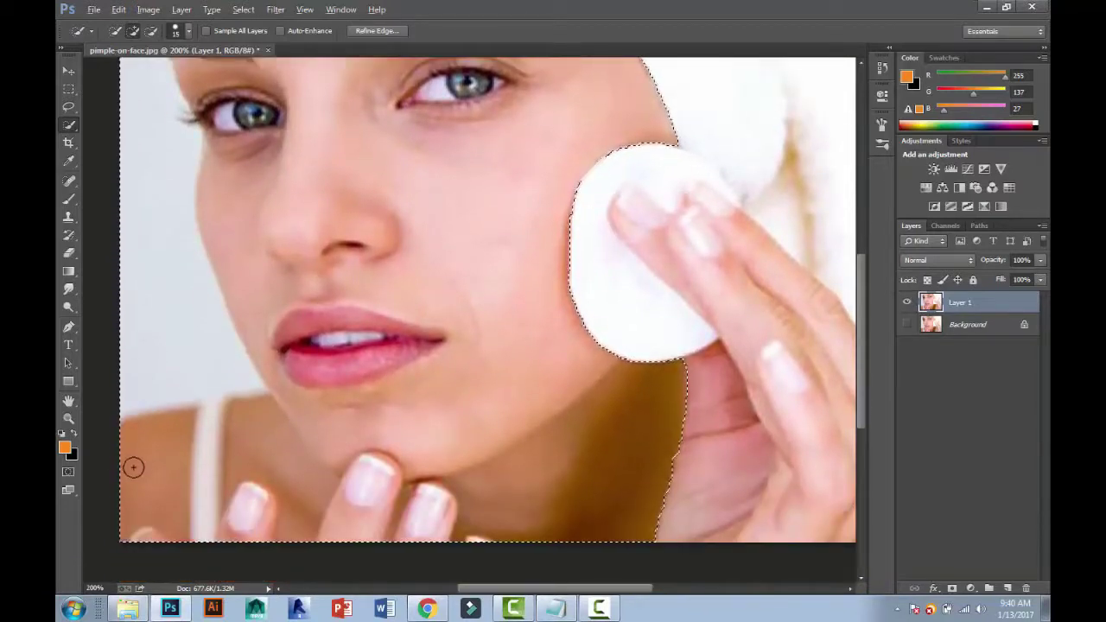
Step: Subtract the chin, fingers, neck and left background from the selection
mouse_move(137, 478)
mouse_down()
mouse_move(190, 501)
mouse_move(475, 518)
mouse_move(661, 497)
mouse_move(672, 395)
mouse_move(637, 425)
mouse_move(509, 441)
mouse_up()
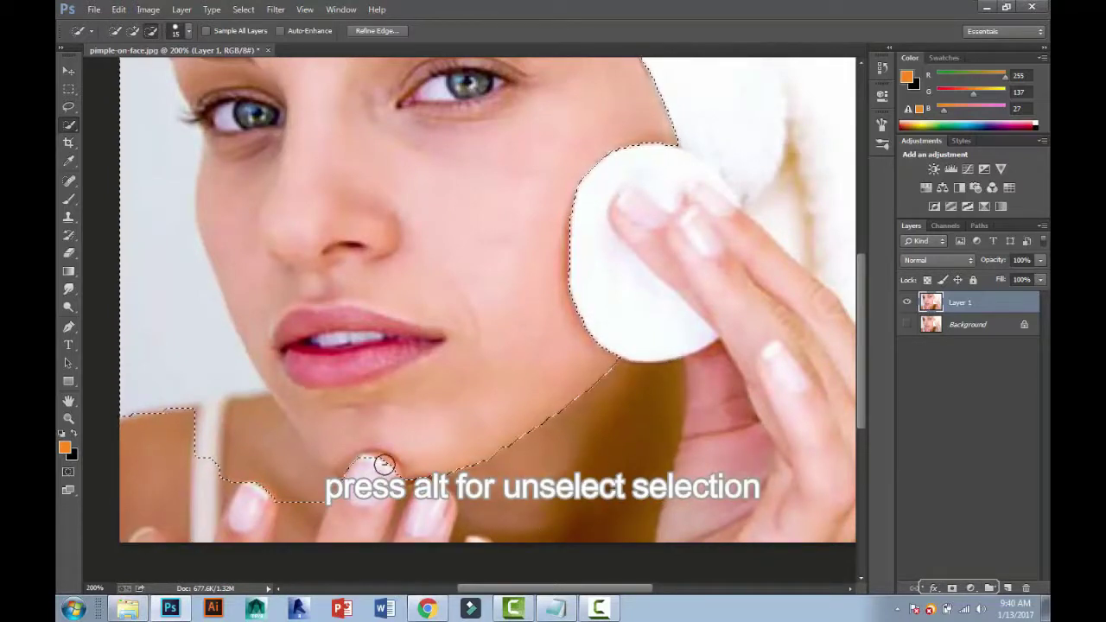
drag(381, 467, 378, 463)
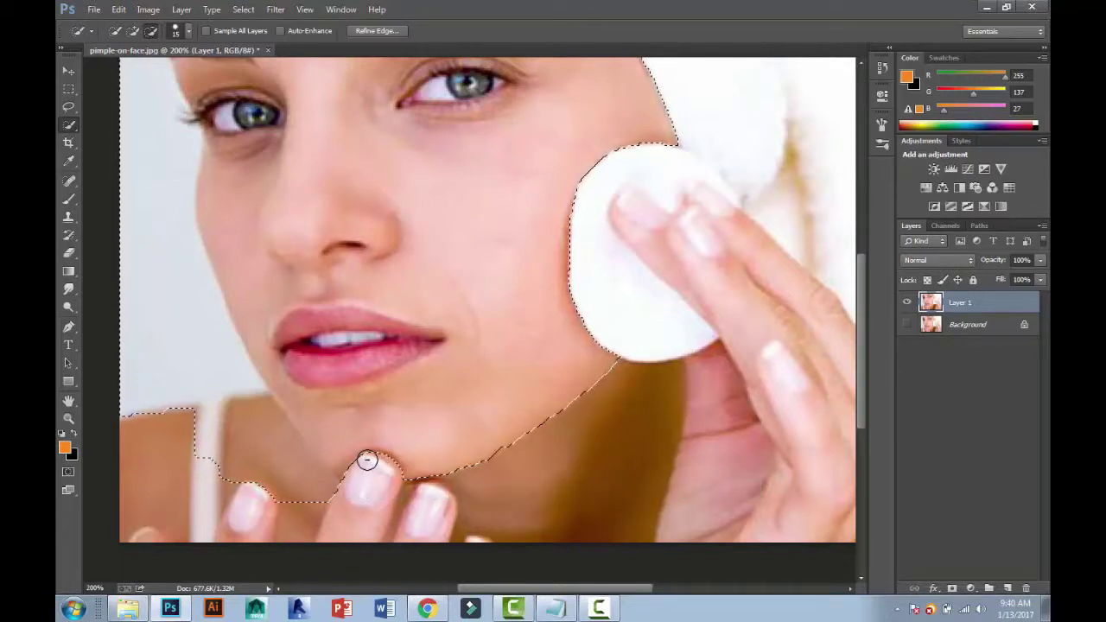
mouse_move(252, 480)
mouse_down()
mouse_move(148, 308)
mouse_move(192, 220)
mouse_up()
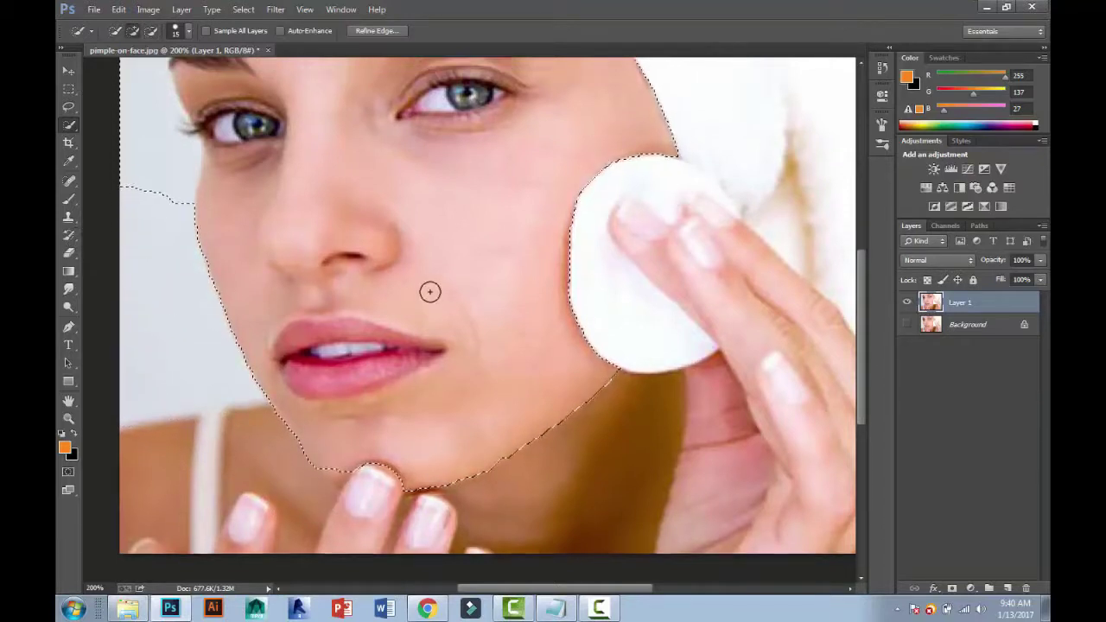
scroll(430, 291, up, 2)
scroll(265, 289, up, 2)
scroll(135, 311, up, 1)
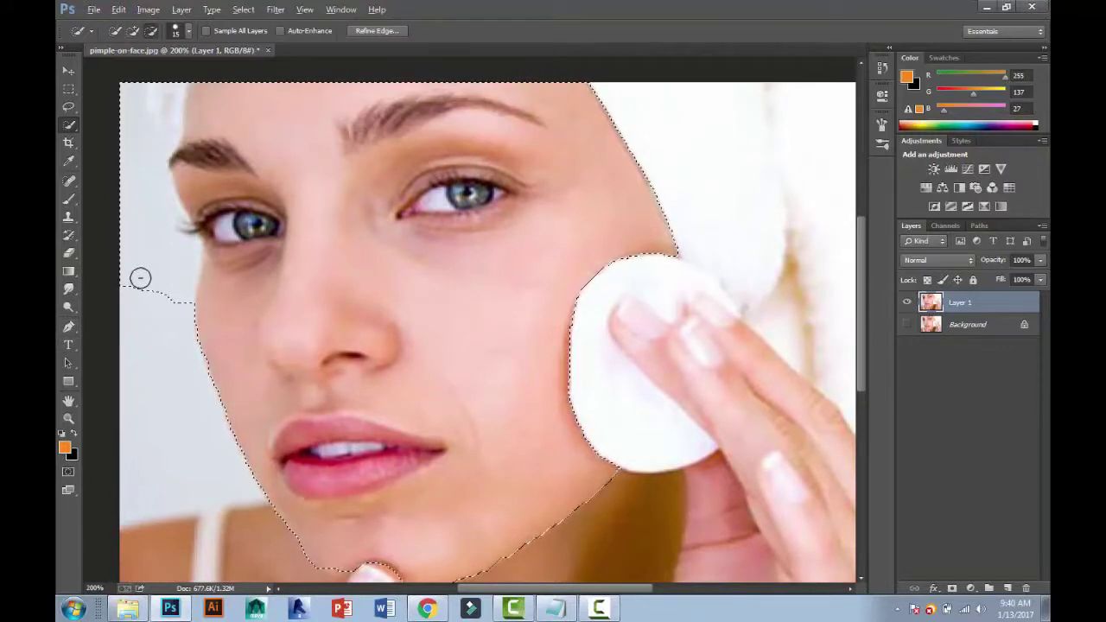
Step: Trim the leftover background fragments beside the face out of the selection
drag(141, 277, 123, 185)
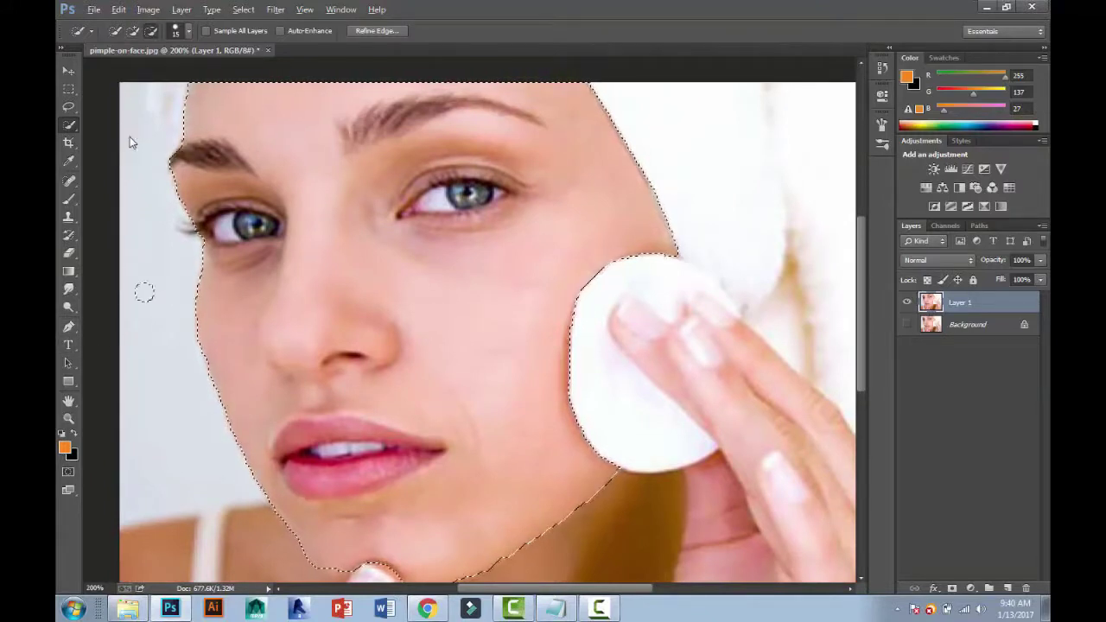
mouse_move(131, 138)
mouse_down()
mouse_move(144, 297)
mouse_move(123, 160)
mouse_up()
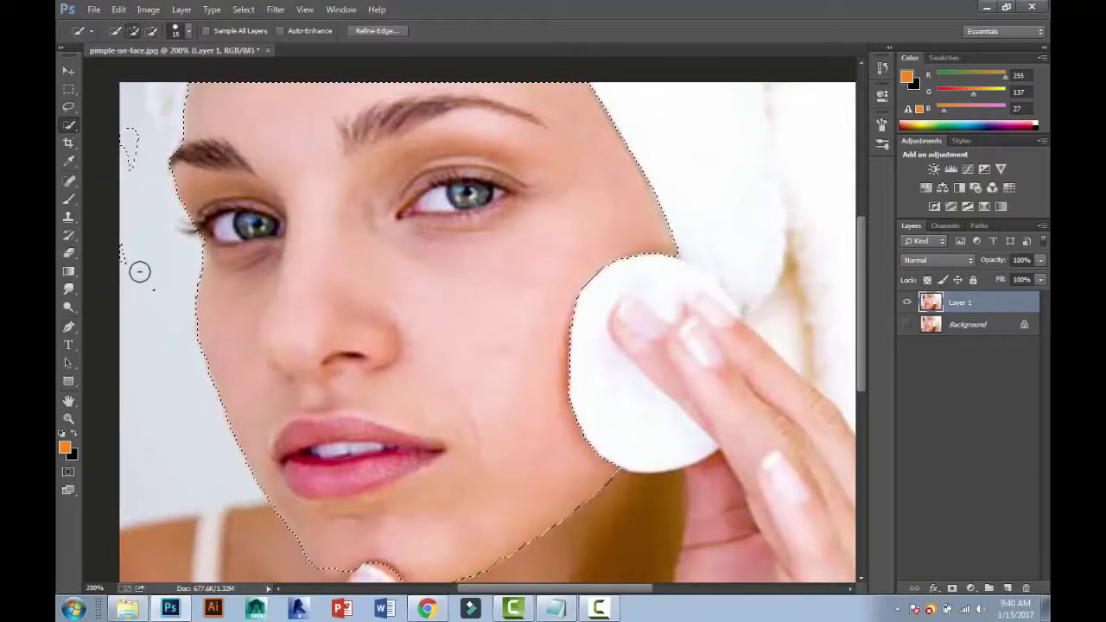
drag(141, 269, 129, 242)
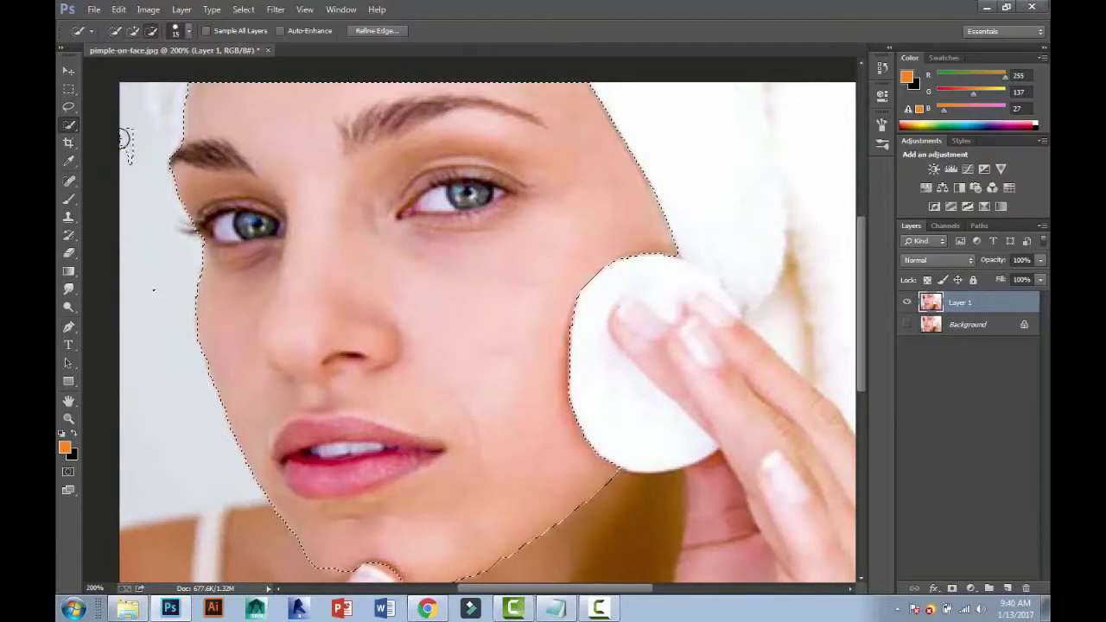
drag(125, 133, 138, 155)
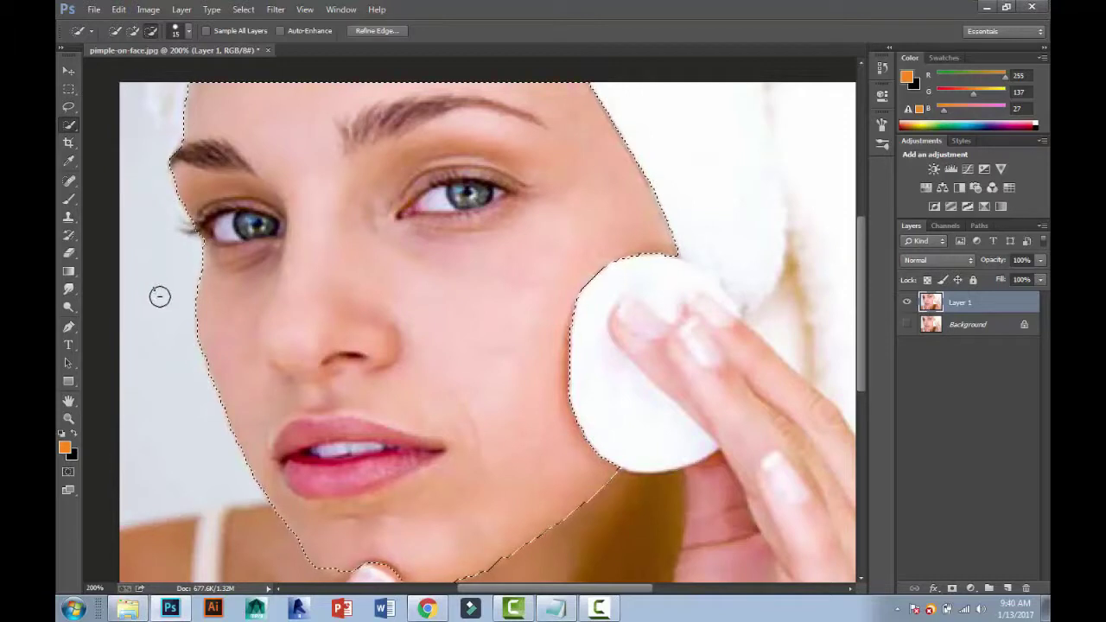
scroll(191, 324, down, 1)
scroll(198, 319, down, 1)
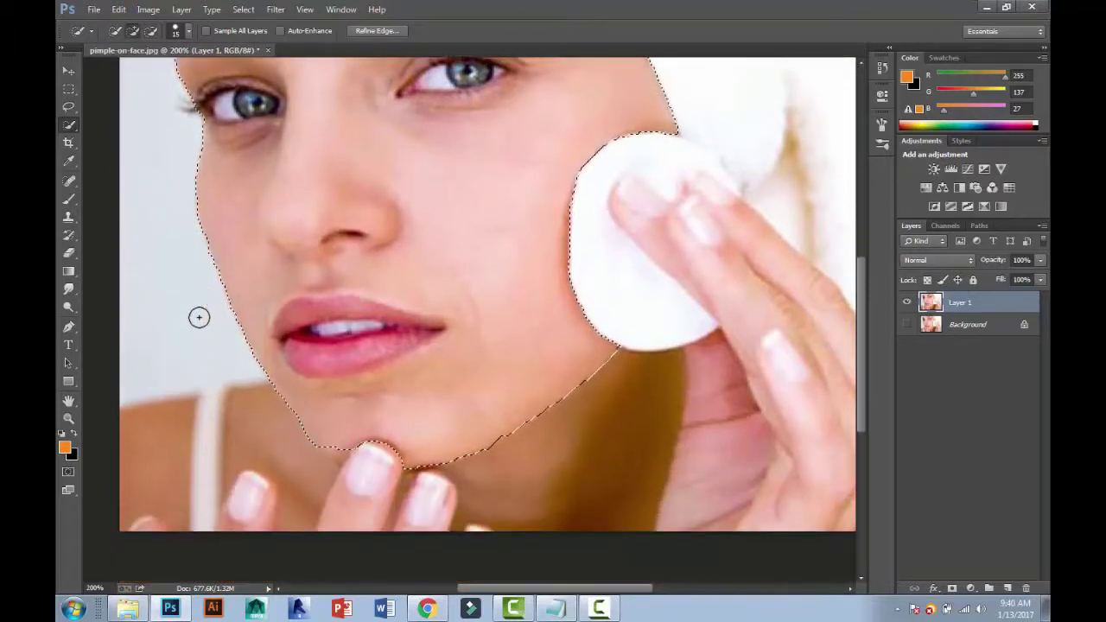
scroll(348, 289, up, 1)
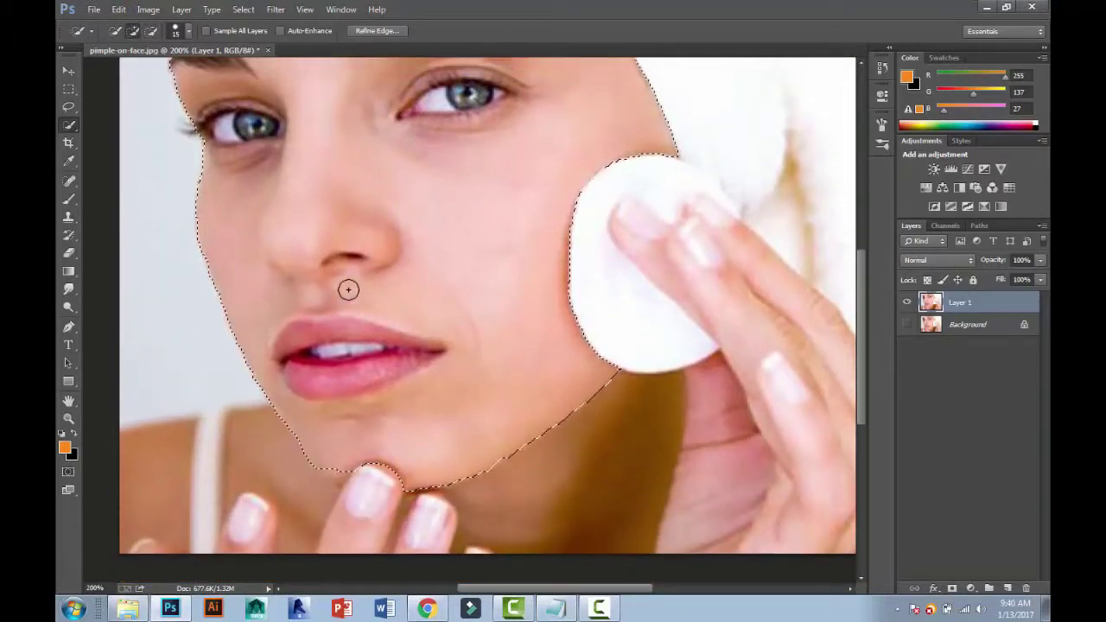
scroll(348, 289, up, 1)
scroll(348, 289, up, 1)
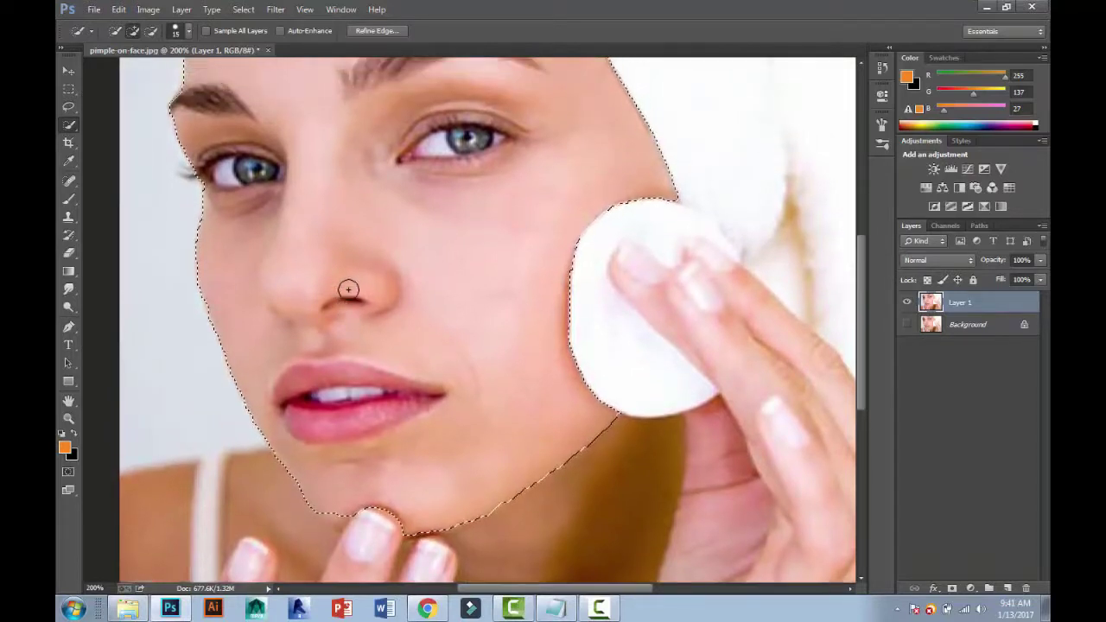
scroll(348, 290, up, 1)
scroll(348, 289, up, 1)
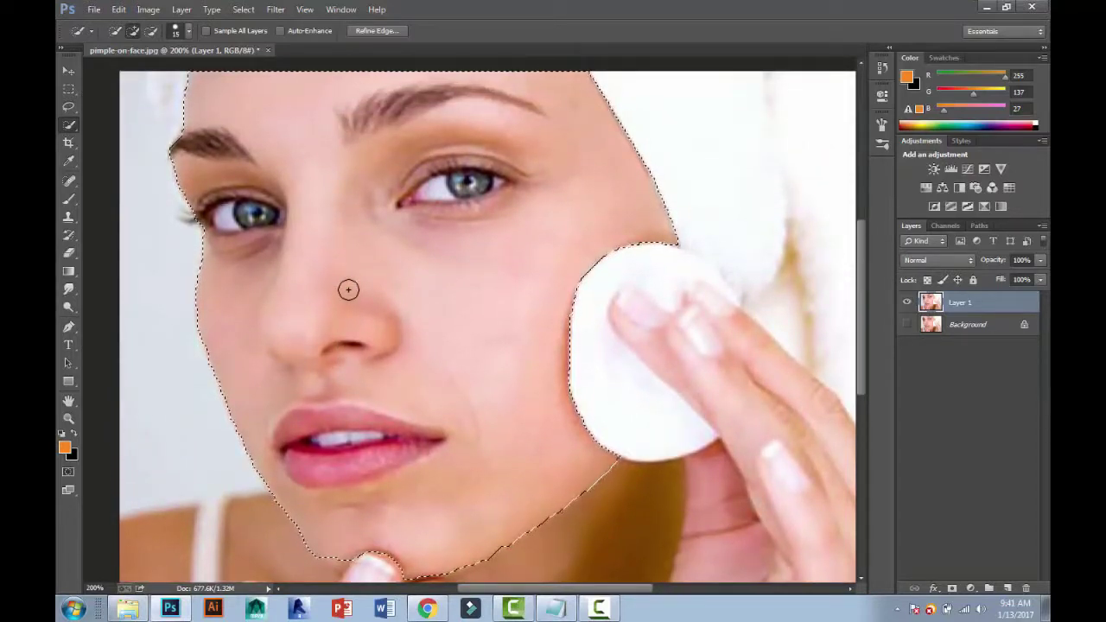
key(alt)
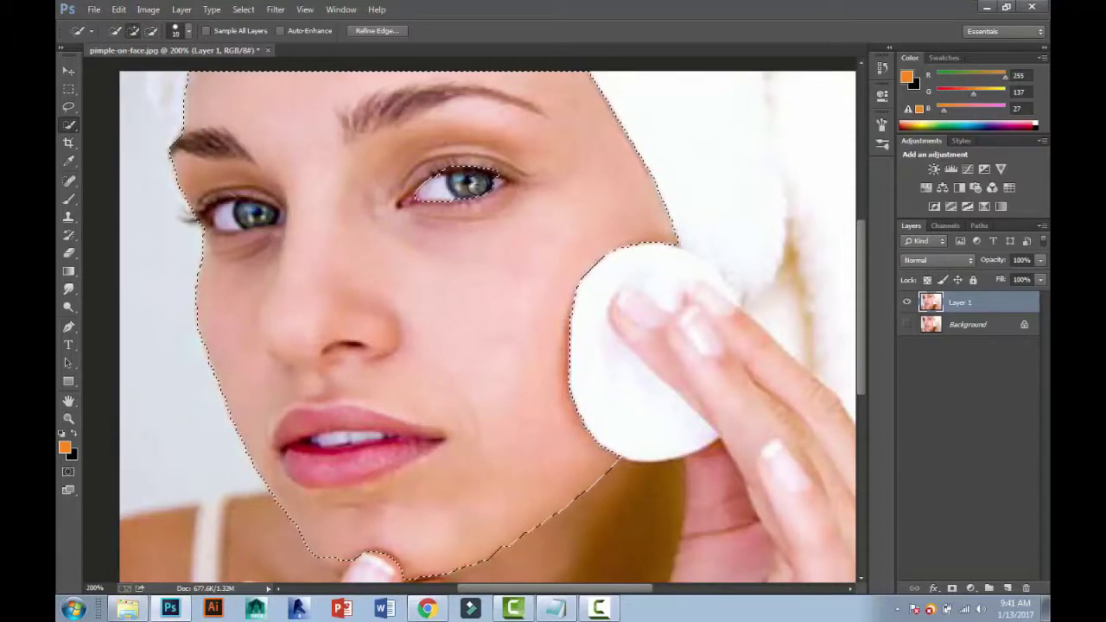
Step: Alt-click to subtract the left-side eye and its iris from the face selection
key(alt)
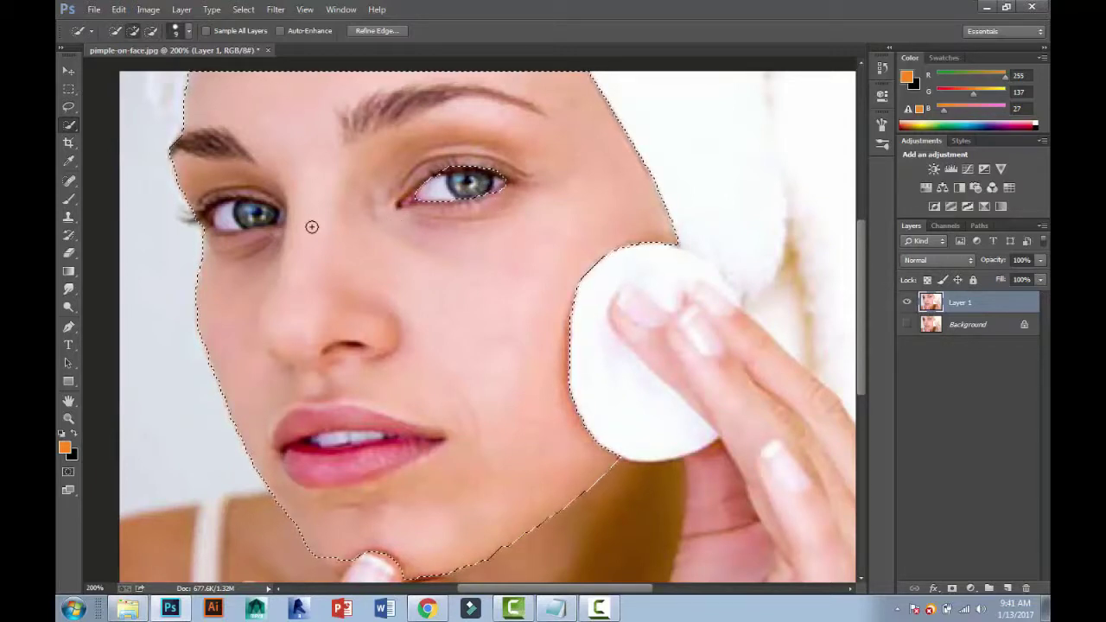
key(alt)
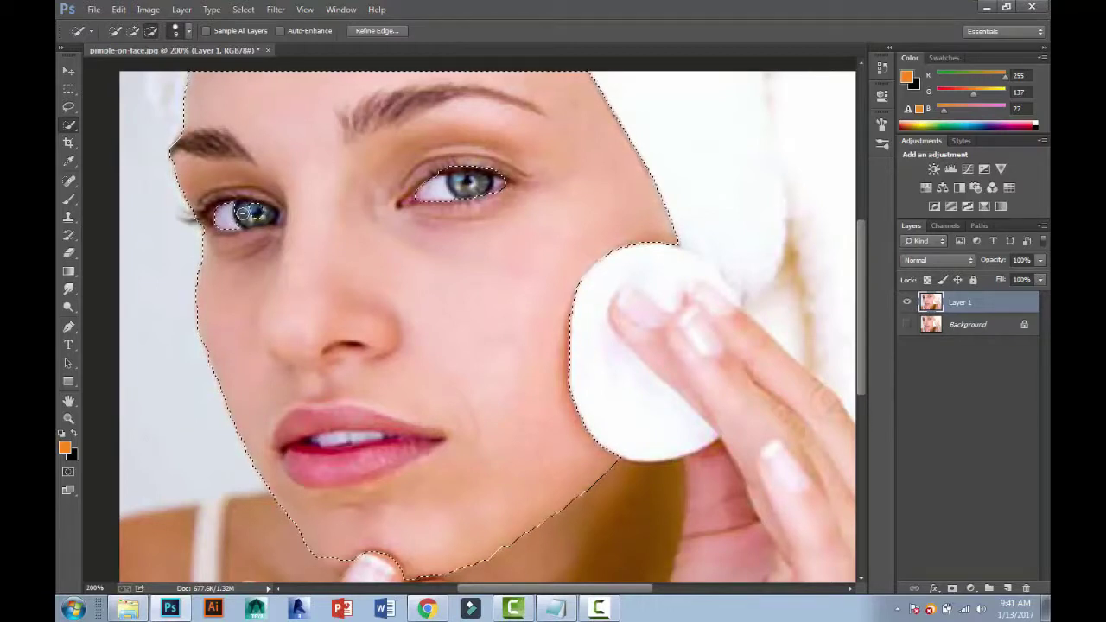
alt+click(244, 212)
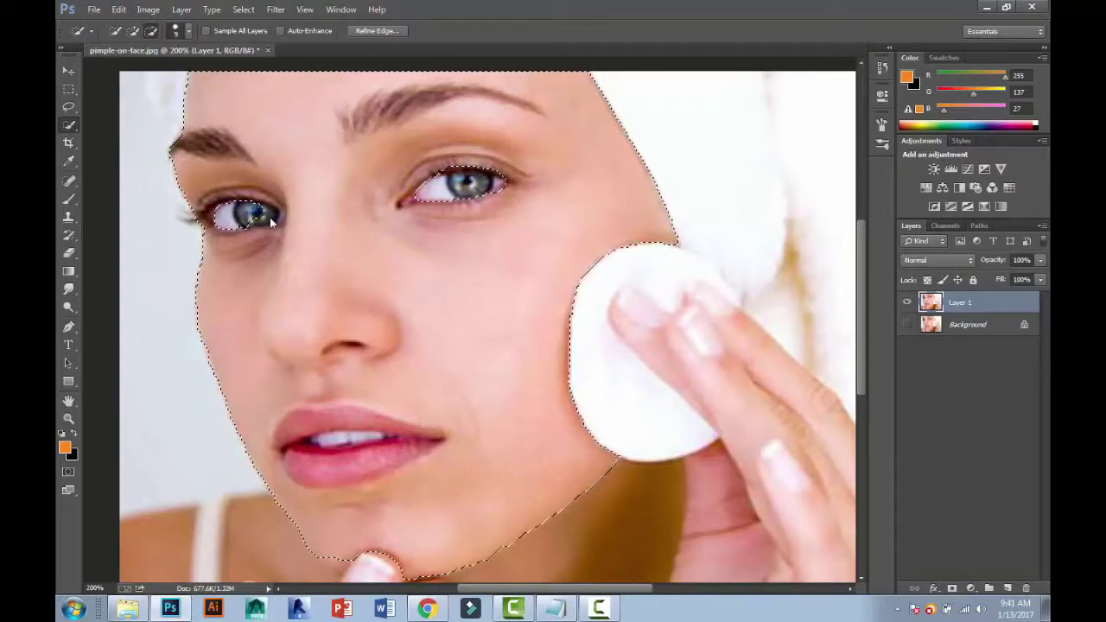
click(253, 216)
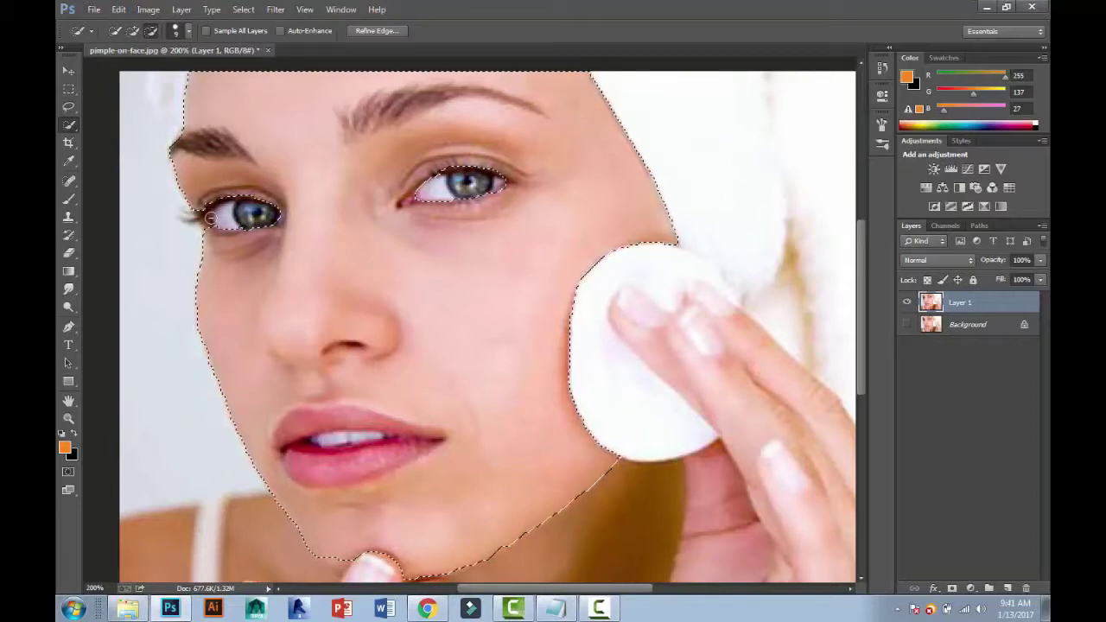
scroll(297, 274, down, 2)
Step: Subtract the teeth and upper lip from the face selection
scroll(298, 274, down, 2)
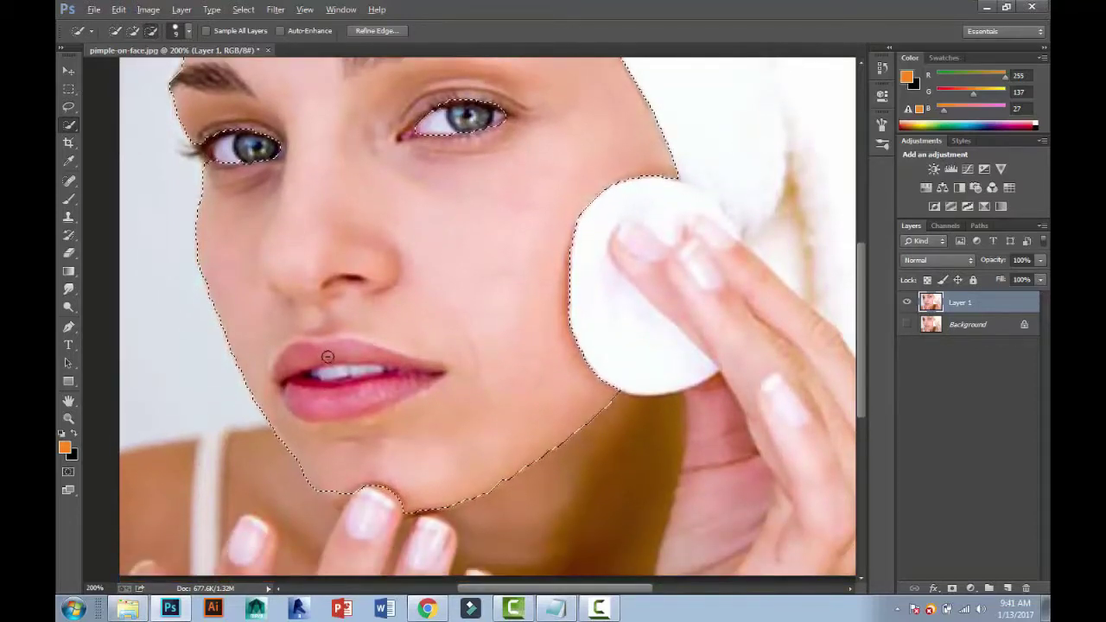
mouse_move(327, 356)
mouse_down()
mouse_move(387, 388)
mouse_move(295, 372)
mouse_up()
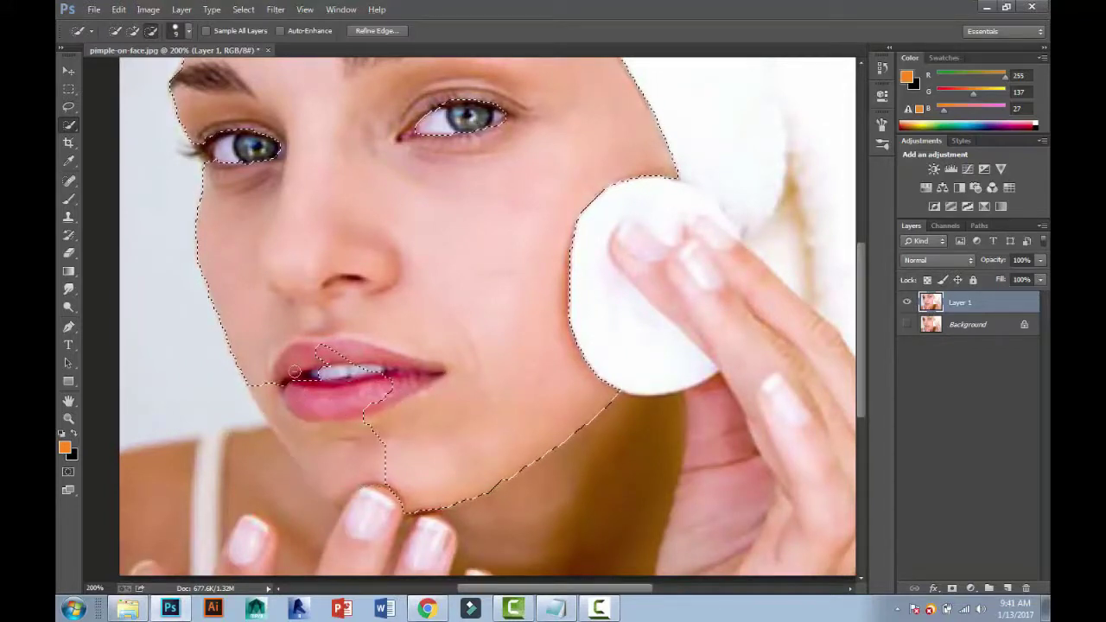
mouse_move(295, 372)
mouse_down()
mouse_move(395, 355)
mouse_move(317, 349)
mouse_move(368, 347)
mouse_move(423, 364)
mouse_move(340, 352)
mouse_up()
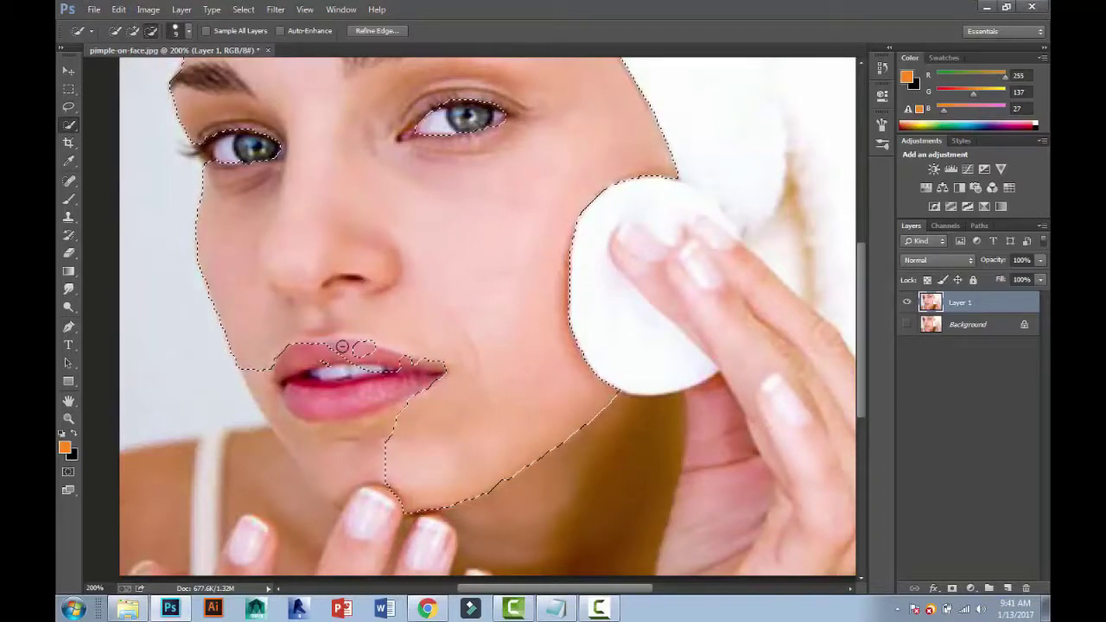
mouse_move(355, 351)
mouse_down()
mouse_move(401, 366)
mouse_move(363, 368)
mouse_up()
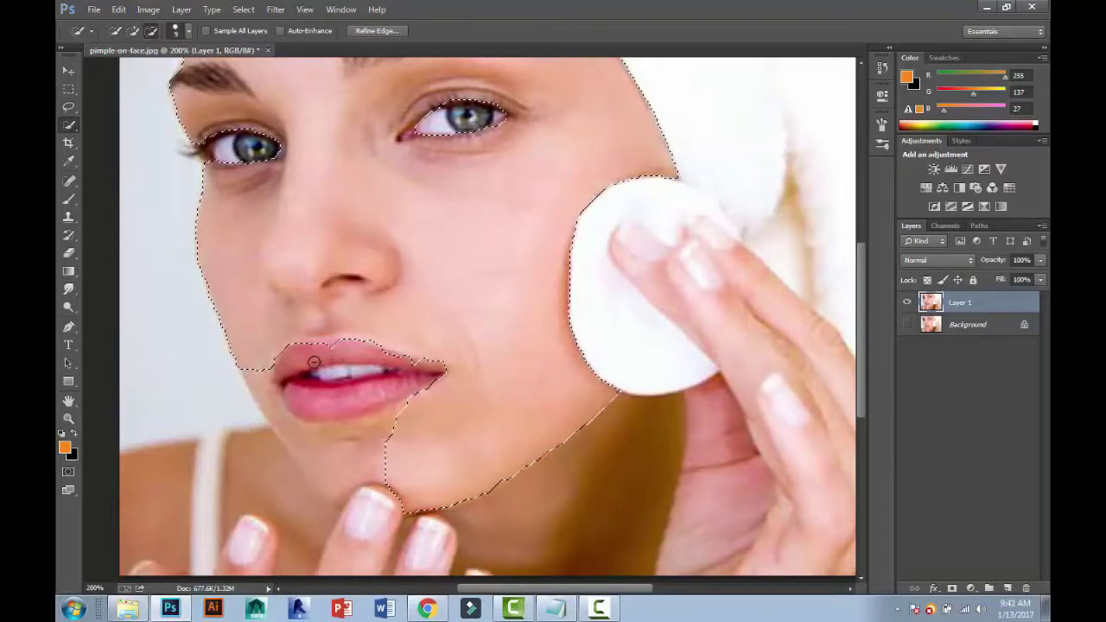
drag(314, 361, 396, 366)
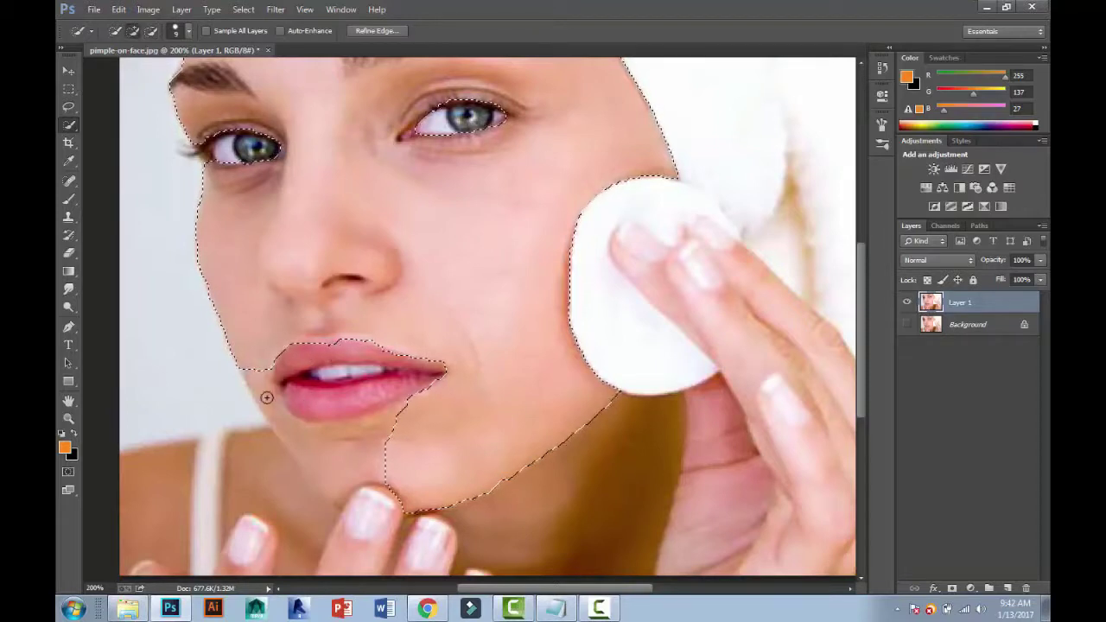
Step: Add the chin and jaw to the selection and subtract the lower lip
drag(310, 471, 333, 481)
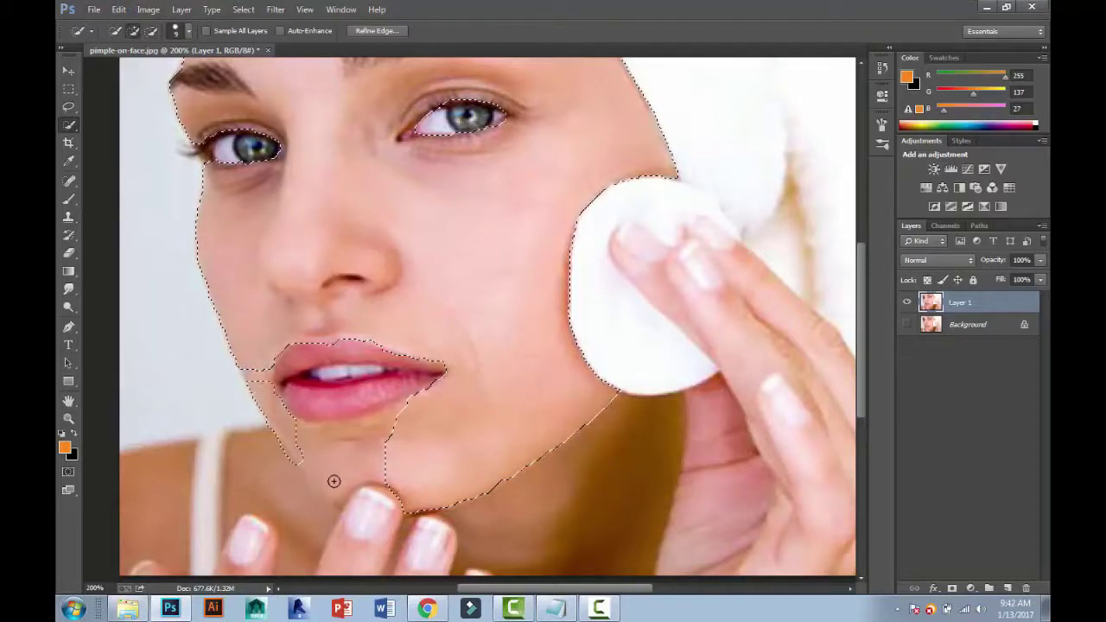
key(alt)
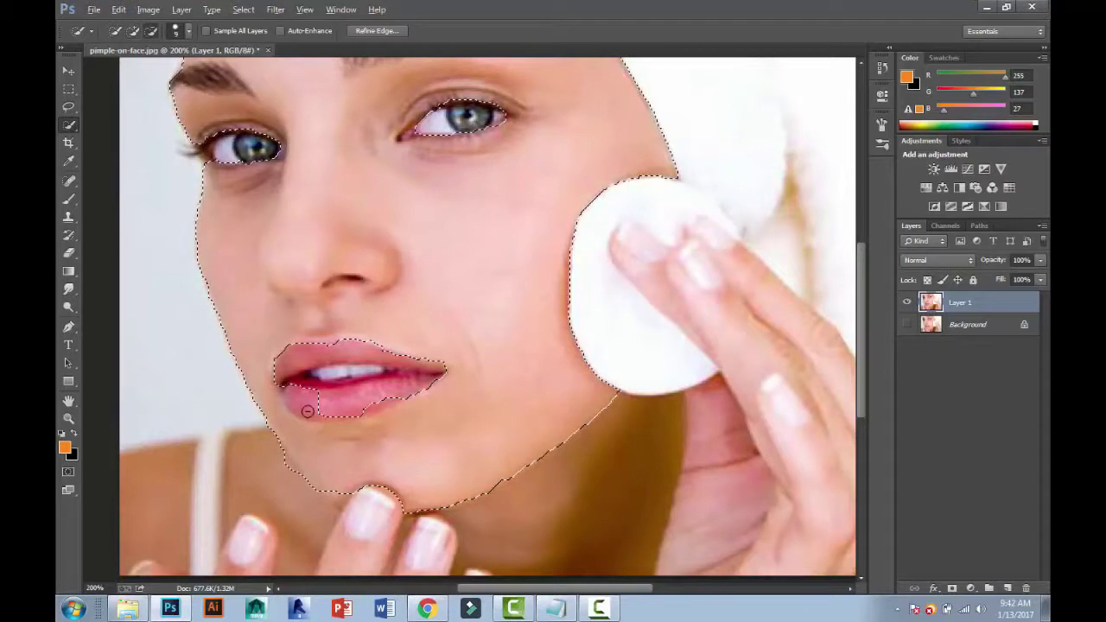
drag(295, 402, 321, 413)
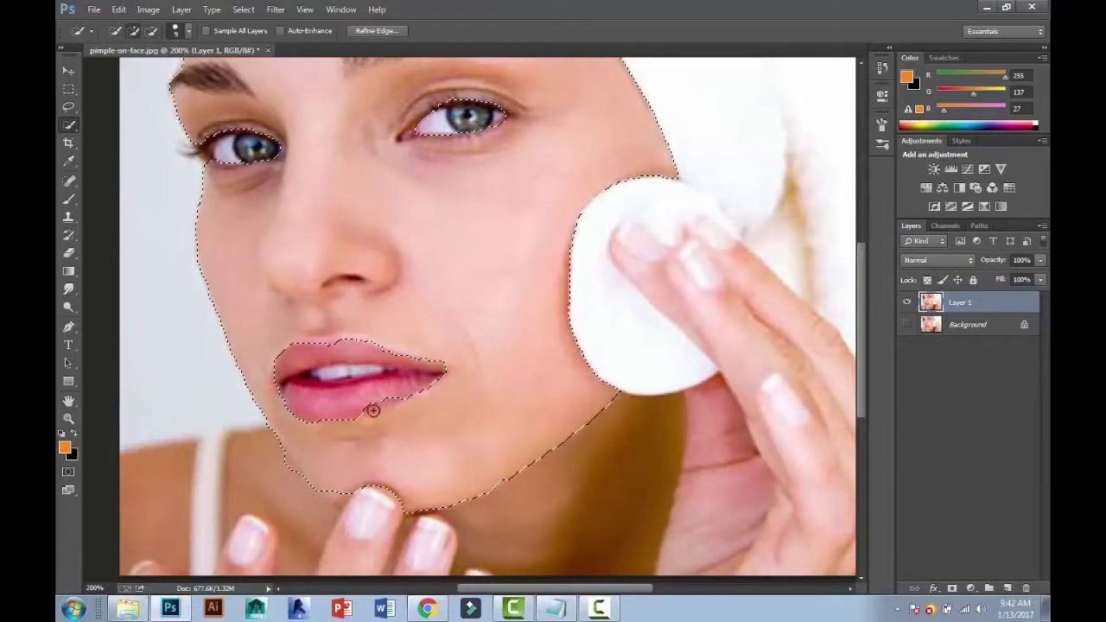
key(alt)
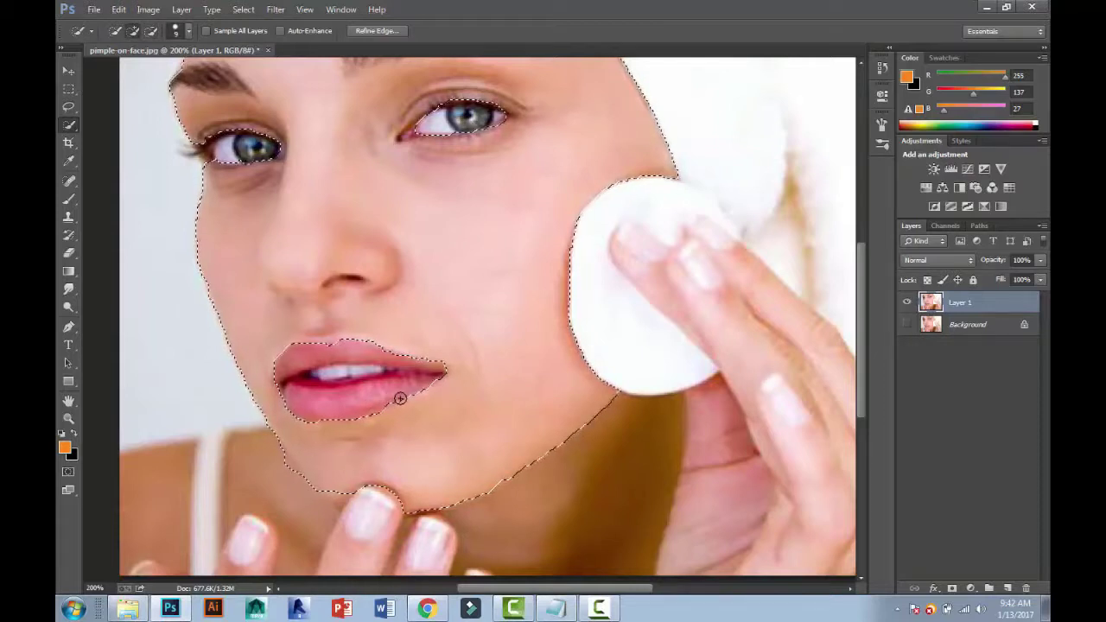
scroll(398, 398, up, 1)
scroll(402, 395, up, 2)
scroll(402, 395, up, 1)
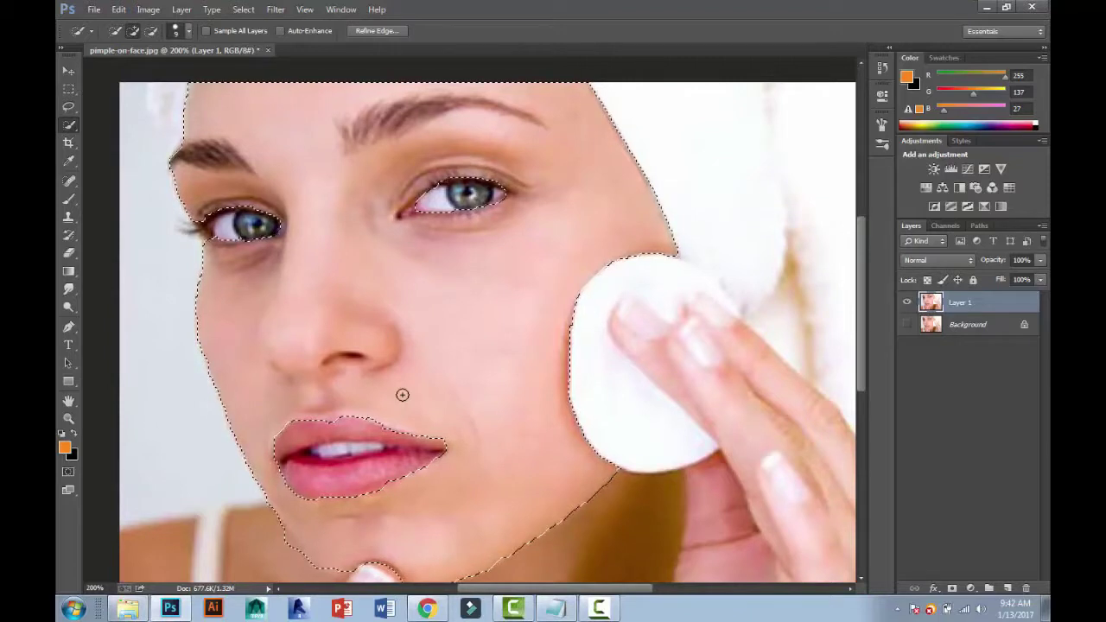
scroll(402, 395, up, 1)
scroll(402, 395, up, 1)
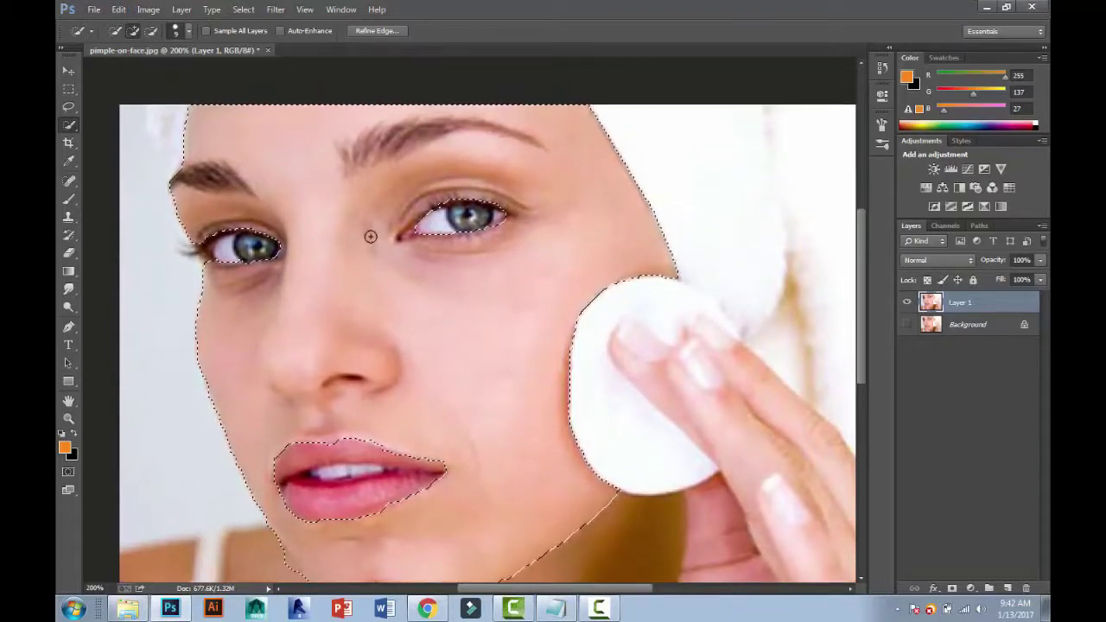
Step: Smooth the face-skin selection outline with Refine Edge
click(376, 32)
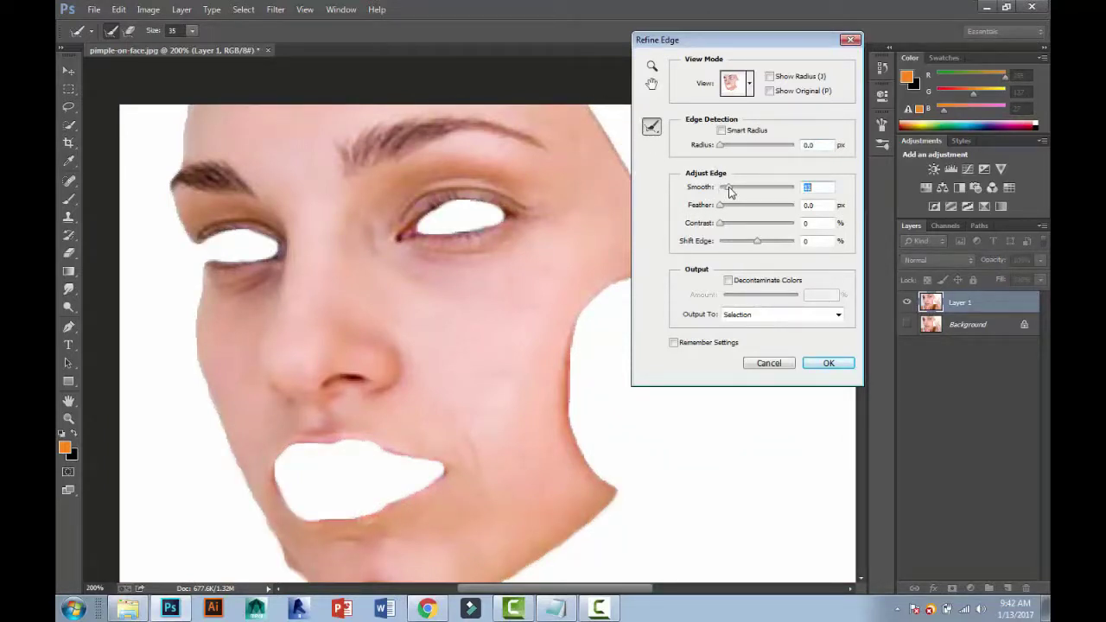
click(828, 364)
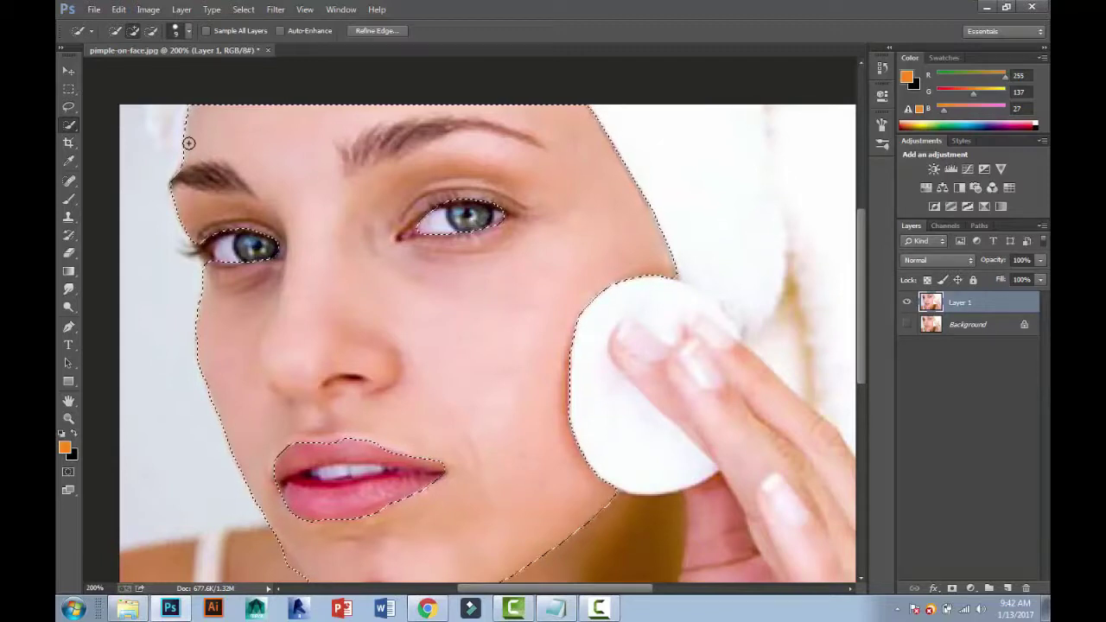
click(118, 9)
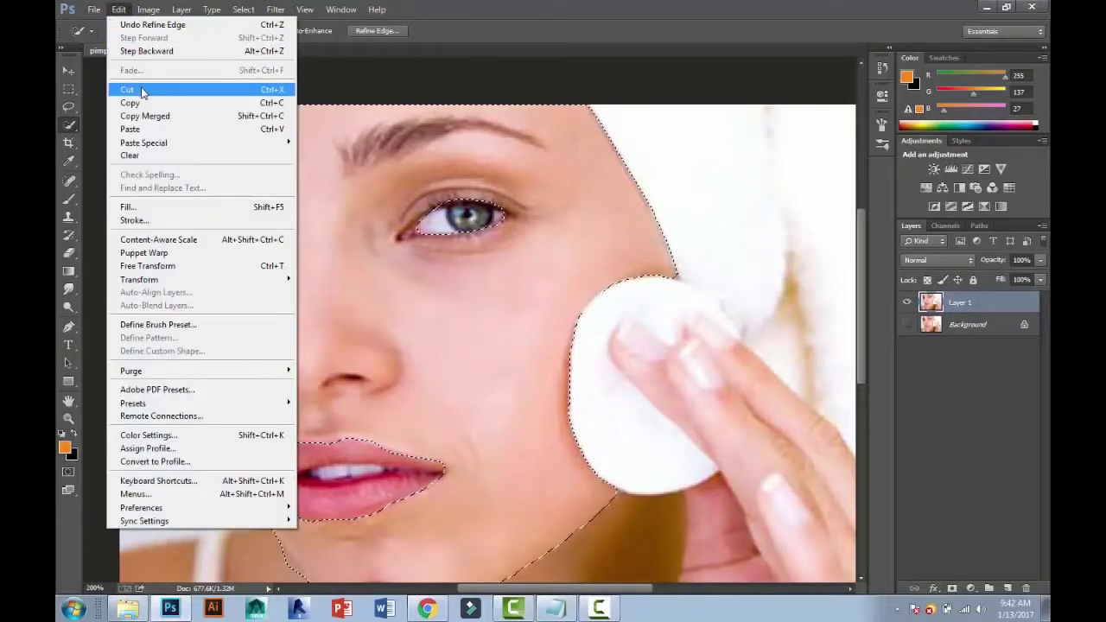
Step: Copy the face skin onto a new Layer 2 and apply a 3-pixel Box Blur
click(145, 104)
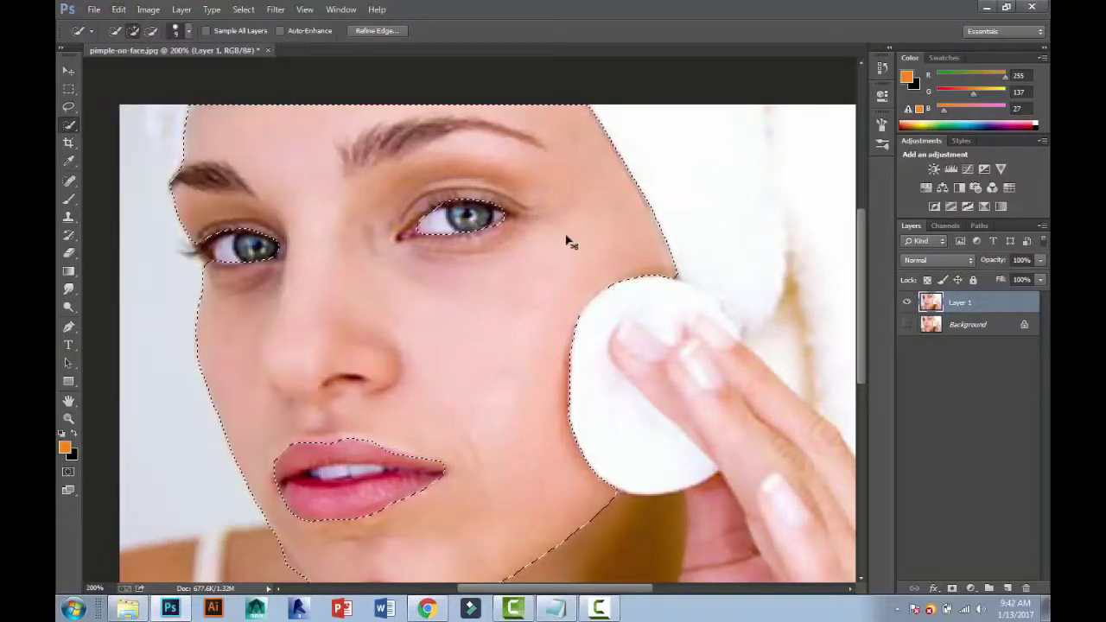
key(ctrl+v)
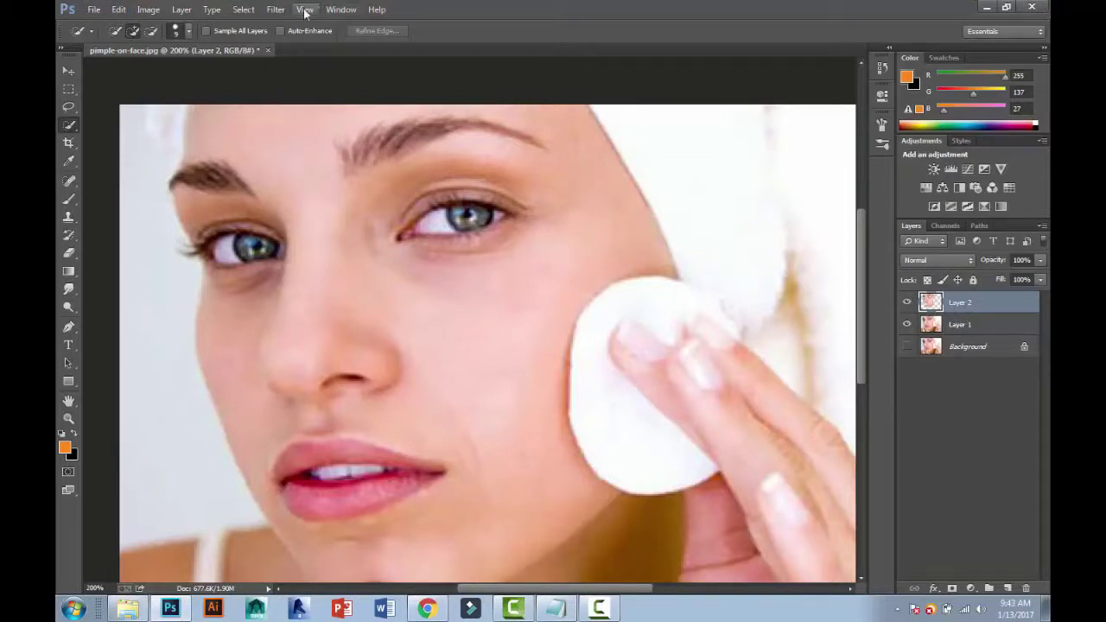
click(276, 10)
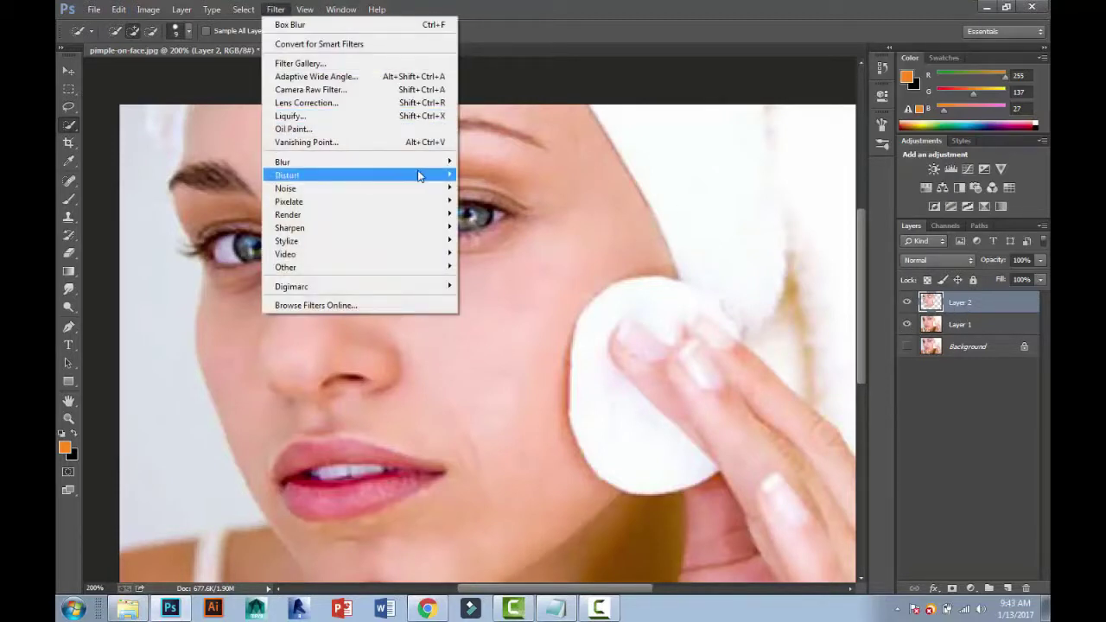
mouse_move(283, 162)
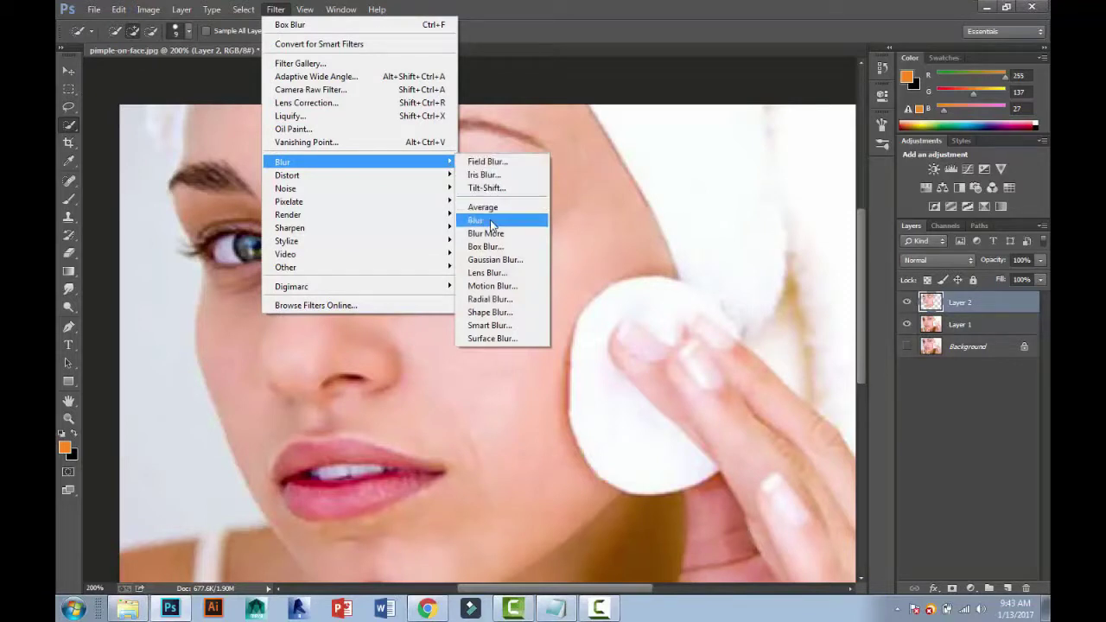
click(488, 247)
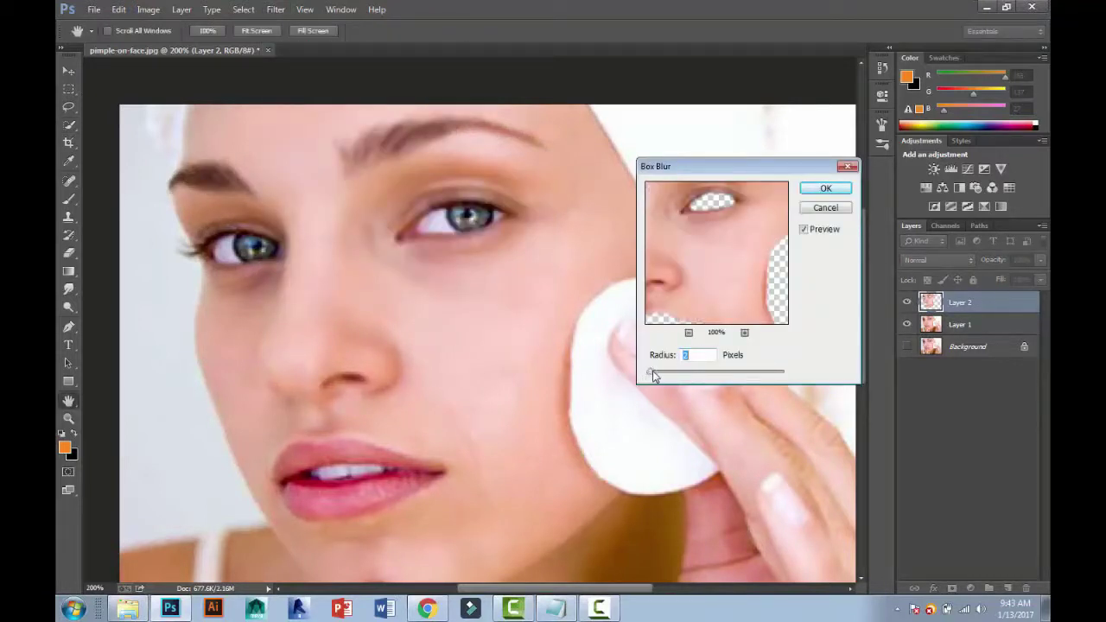
drag(654, 375, 654, 375)
key(Return)
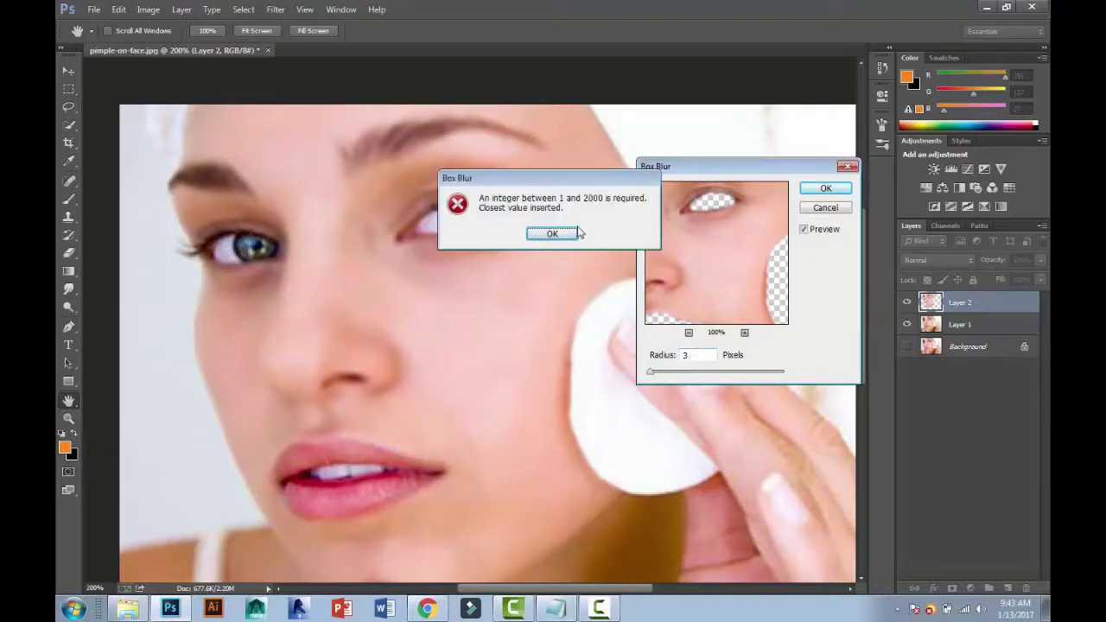
click(552, 233)
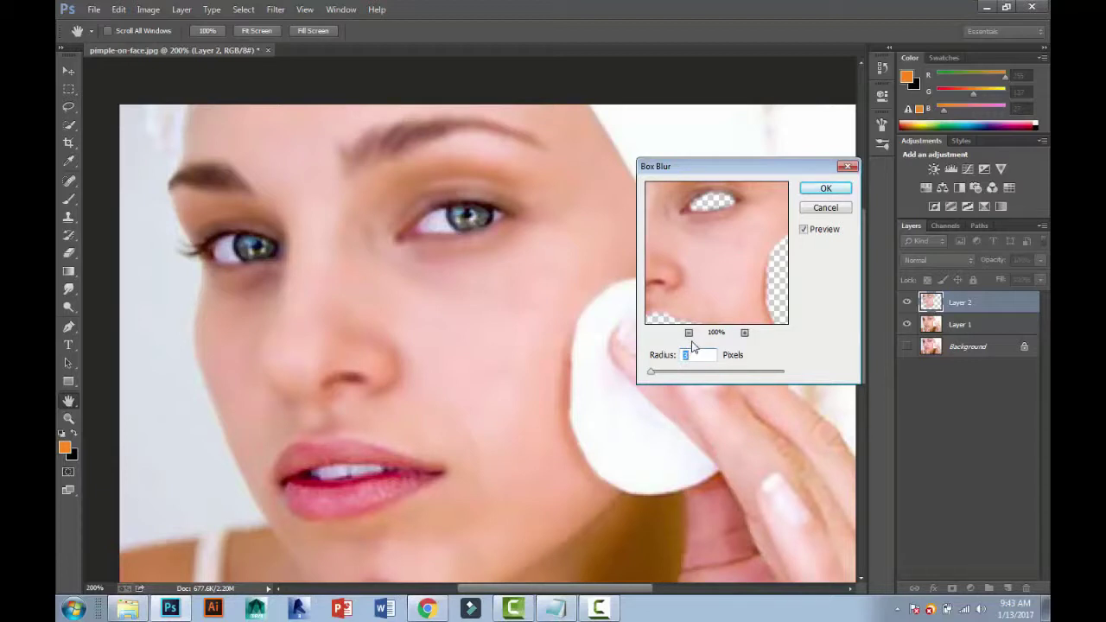
click(699, 354)
text(2)
key(Return)
Step: Zoom out and back in to review the blurred, blemish-free skin on Layer 2
key(w)
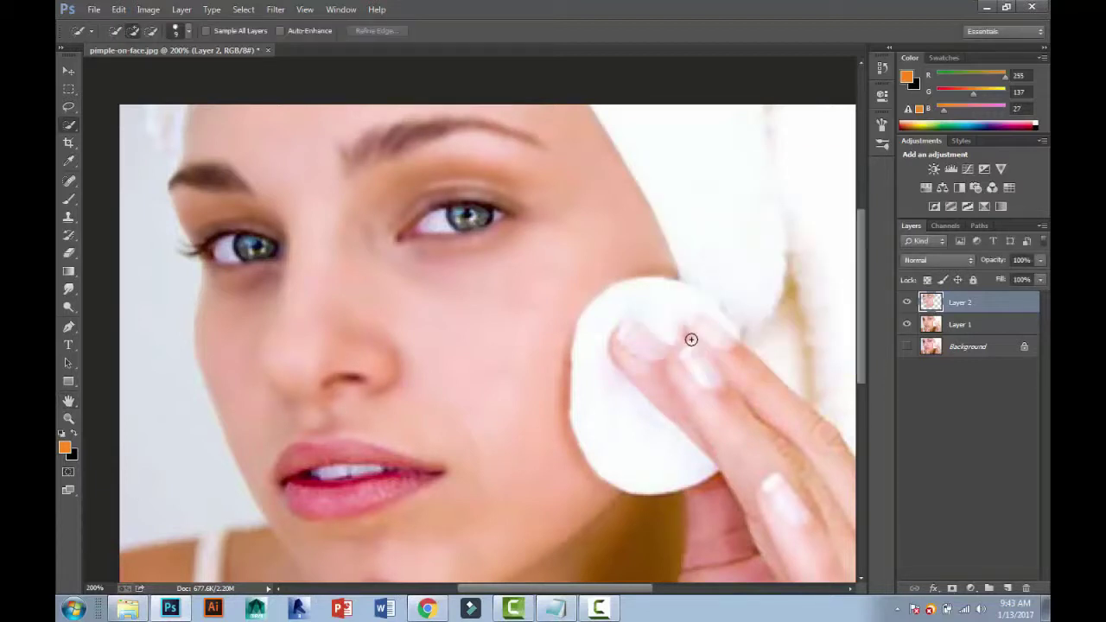
scroll(691, 338, down, 1)
scroll(688, 365, down, 2)
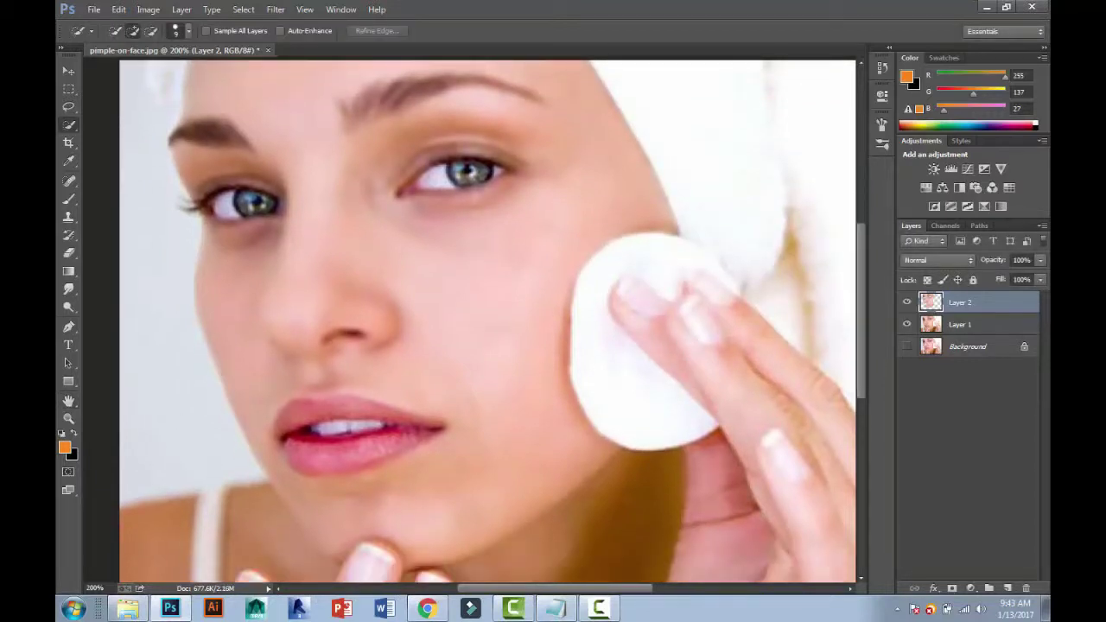
click(69, 418)
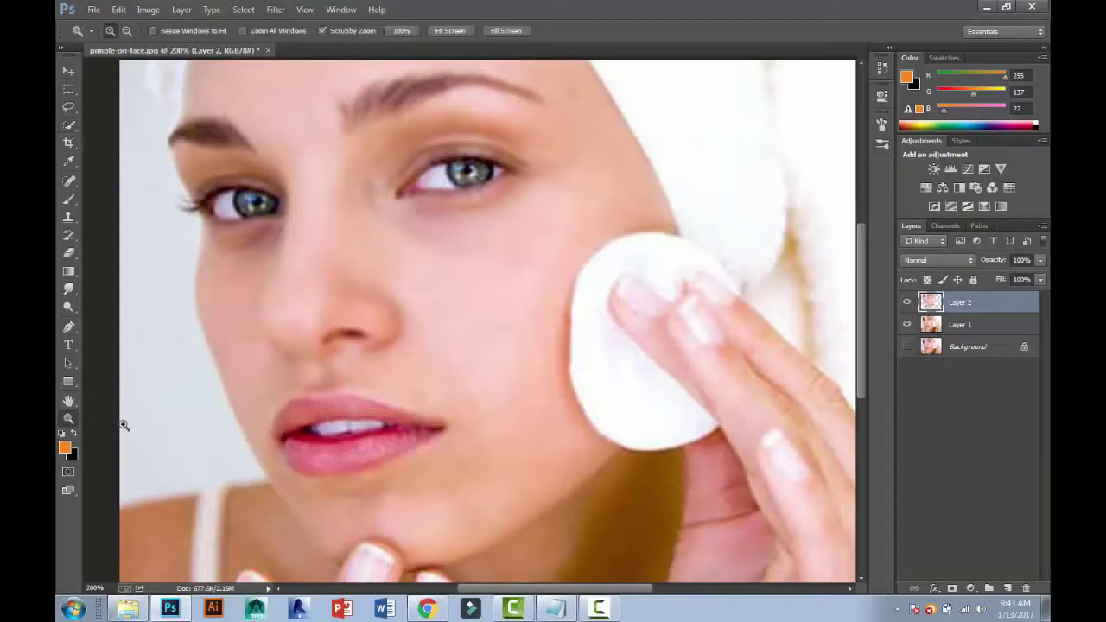
alt+click(507, 403)
click(487, 362)
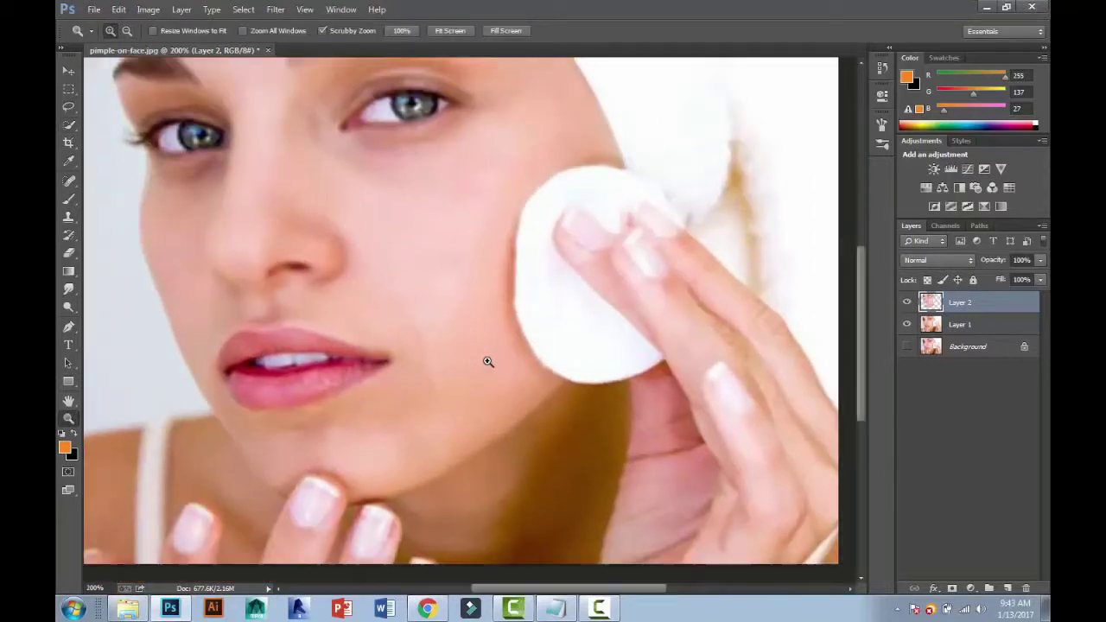
alt+click(487, 362)
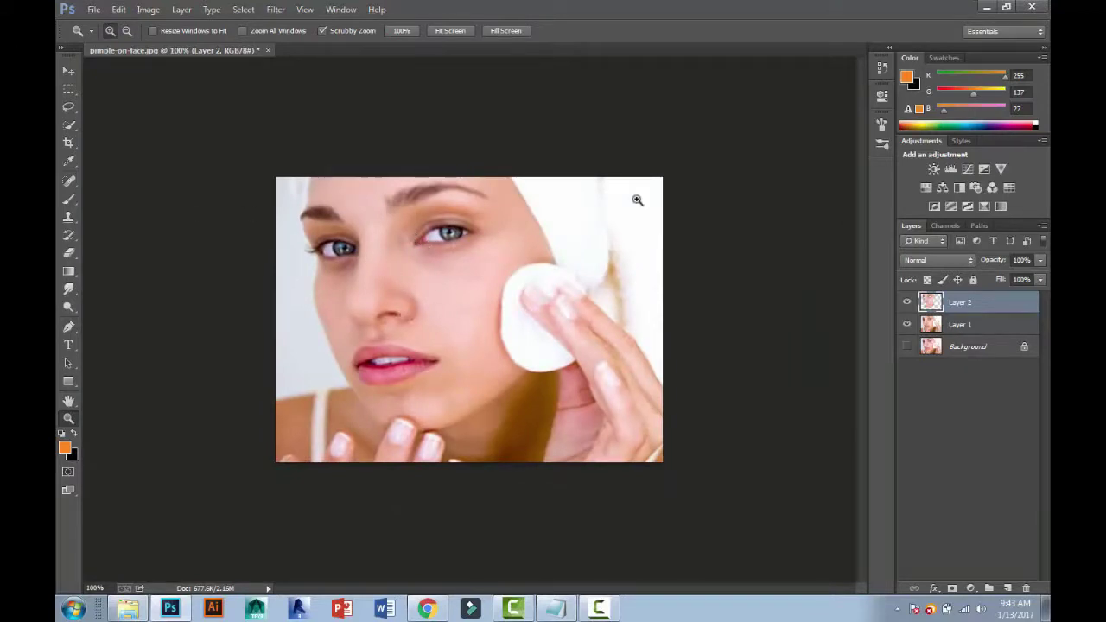
Step: Open the original pimple-on-face.jpg in Windows Photo Viewer and zoom it to fill the window
click(985, 7)
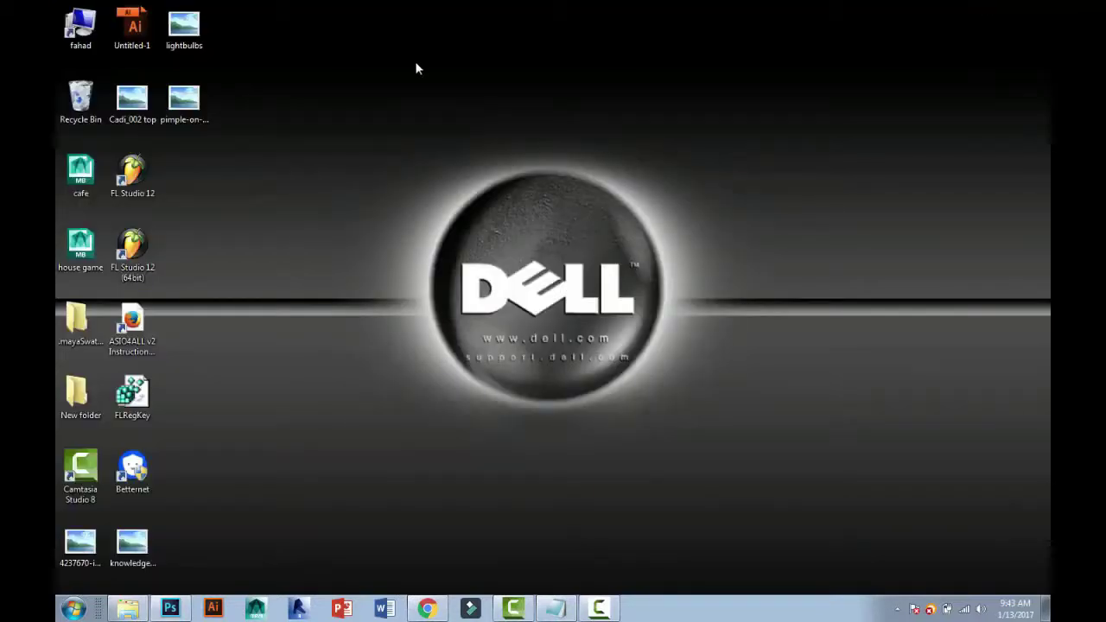
double_click(211, 102)
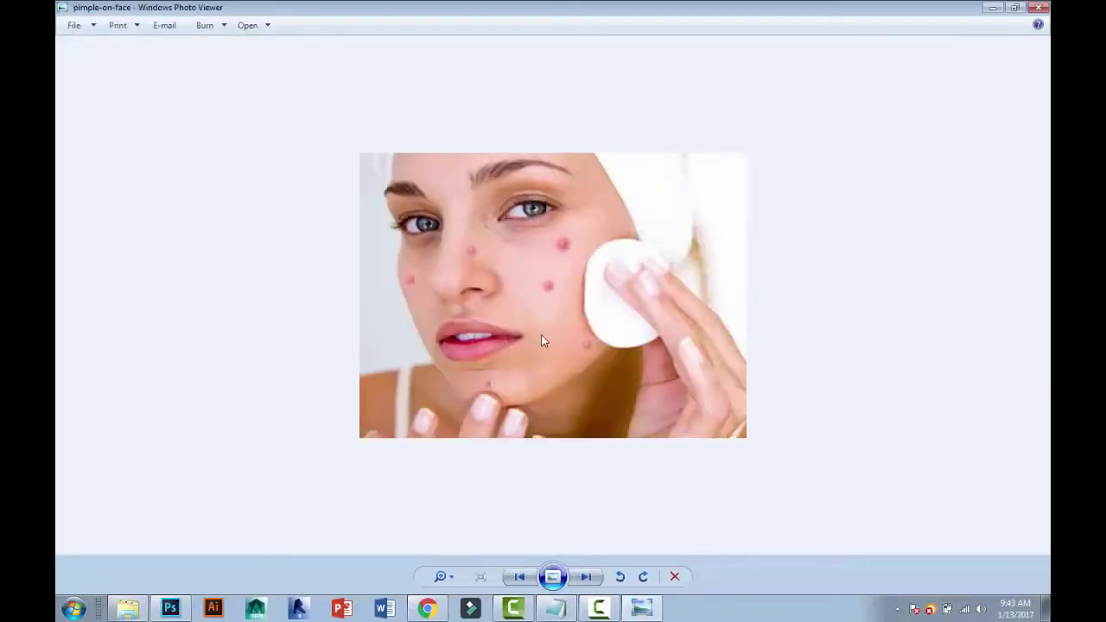
click(439, 580)
drag(449, 584, 445, 576)
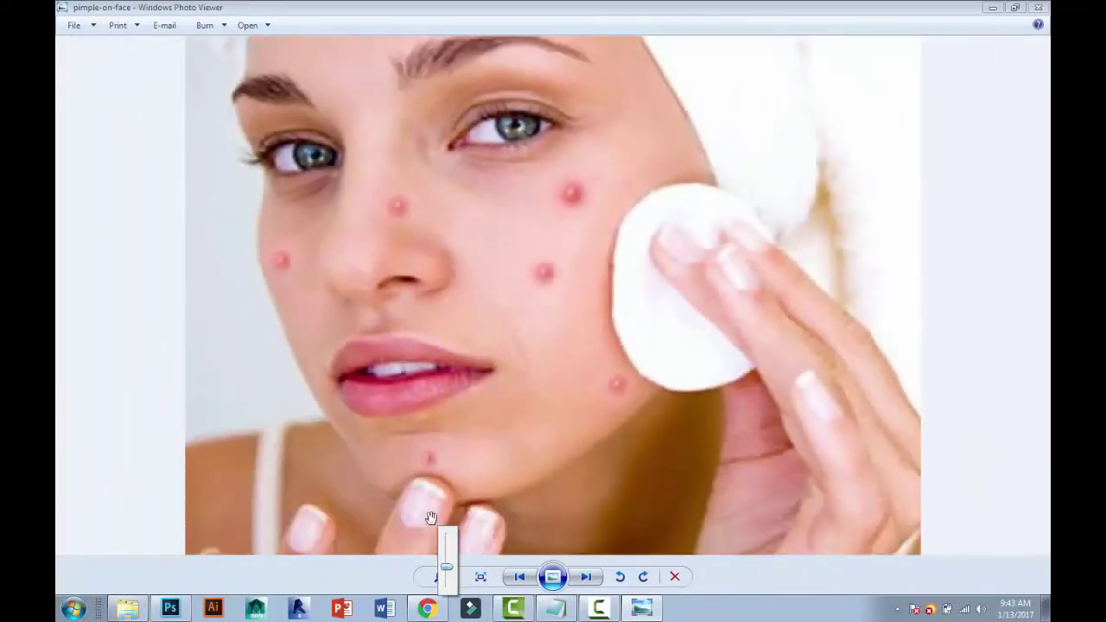